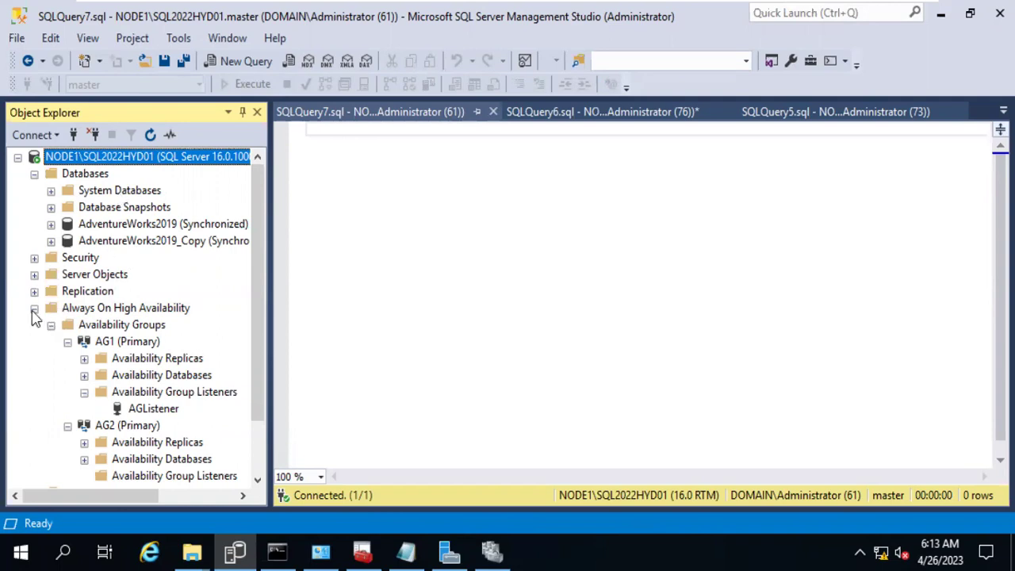
click(34, 308)
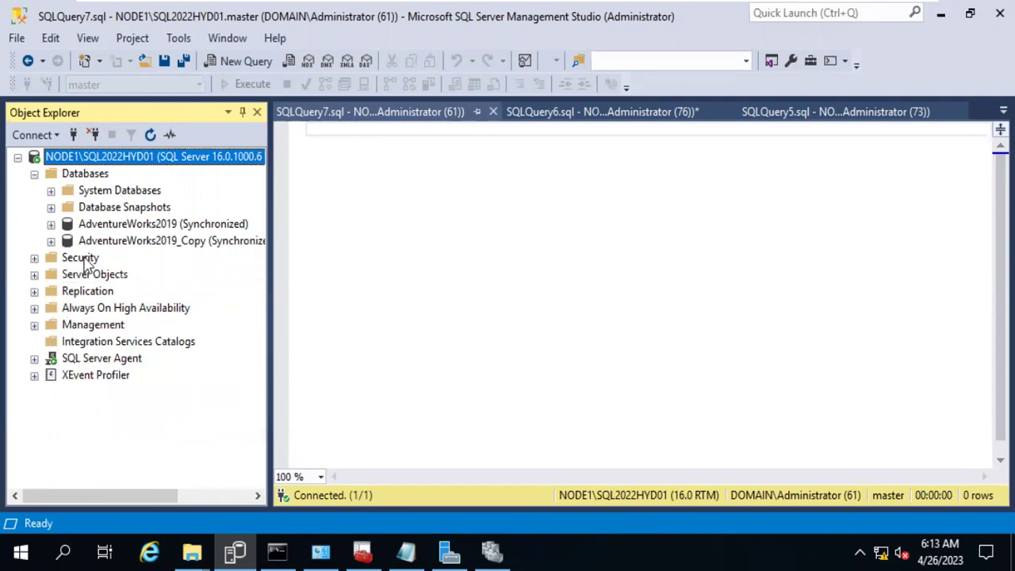
click(99, 311)
double_click(99, 311)
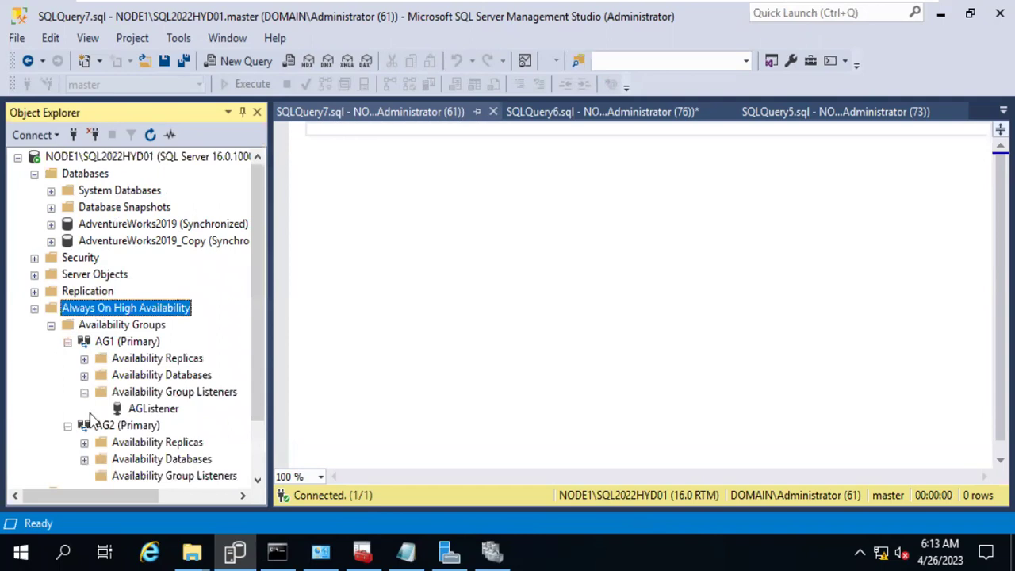
click(158, 408)
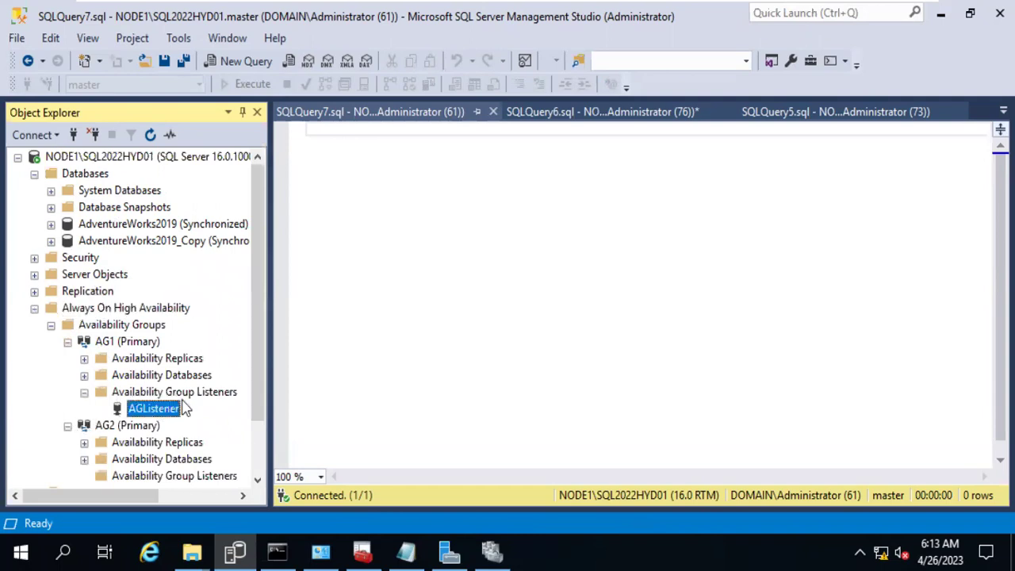
Start a new listener for availability group AG2 with DNS name Ag2Listener, port 1433 and Static IP network mode
scroll(155, 426, down, 2)
click(158, 410)
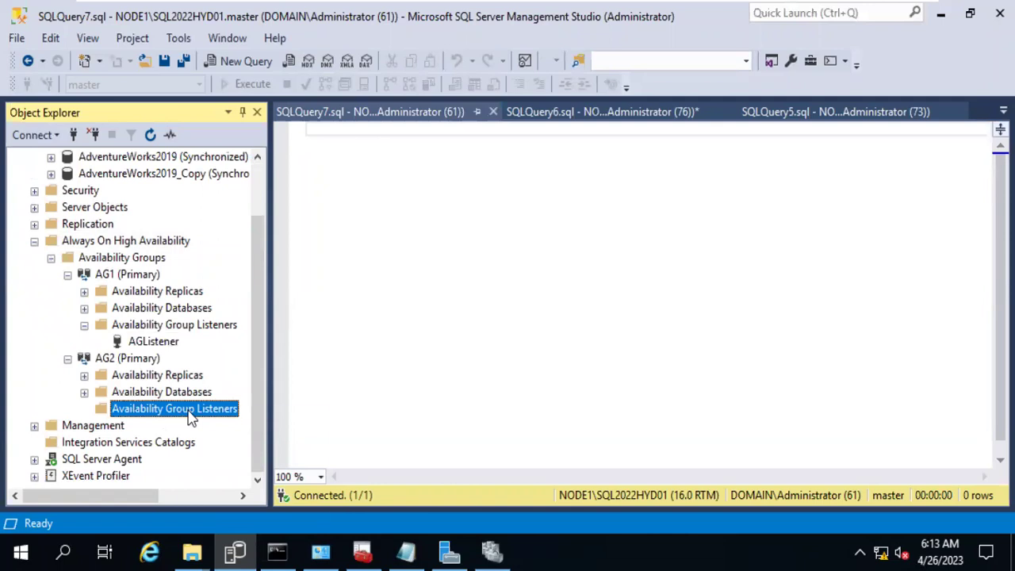
right_click(191, 418)
click(218, 423)
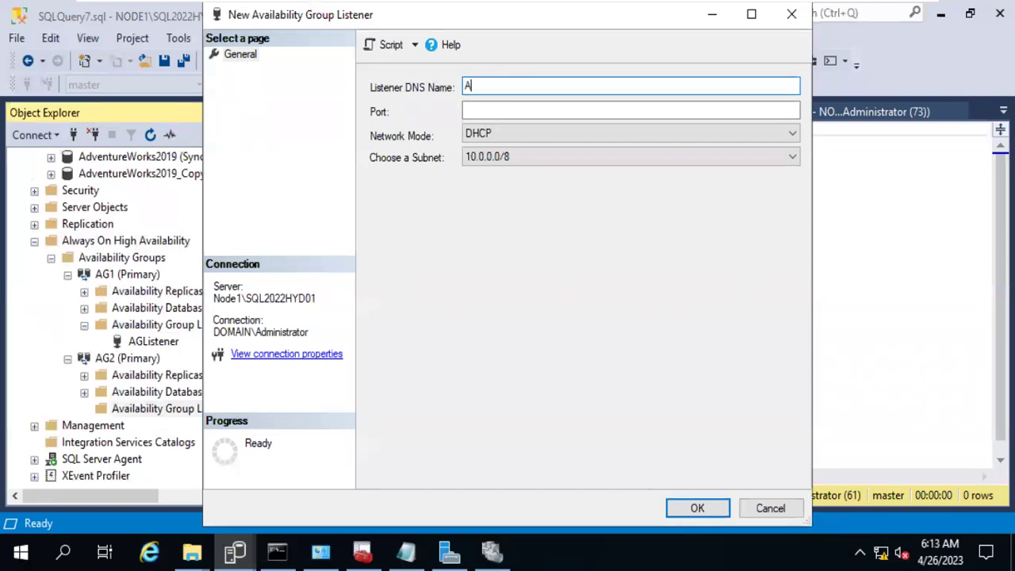
text(Ag2Listener)
click(648, 138)
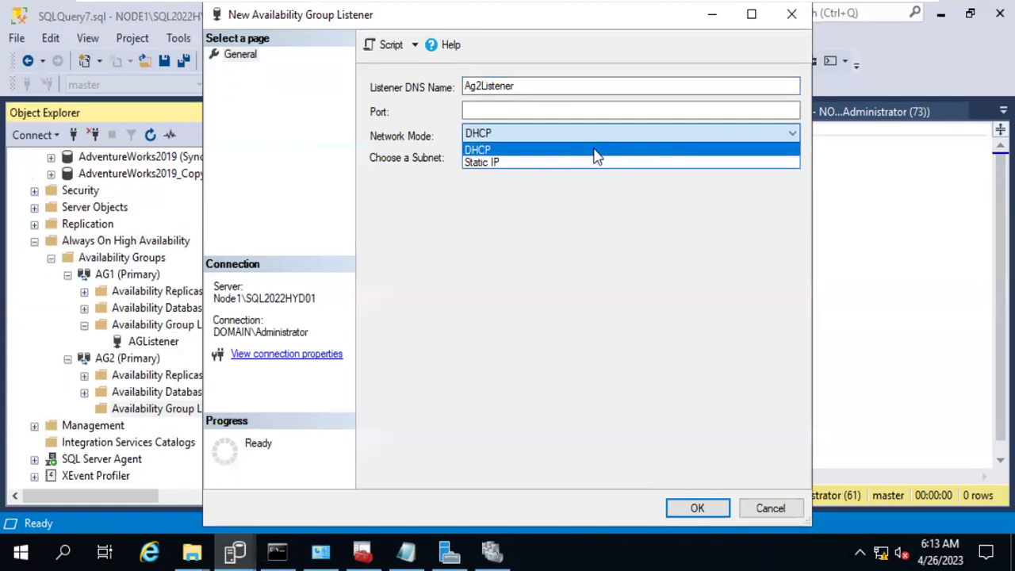
click(571, 162)
click(534, 113)
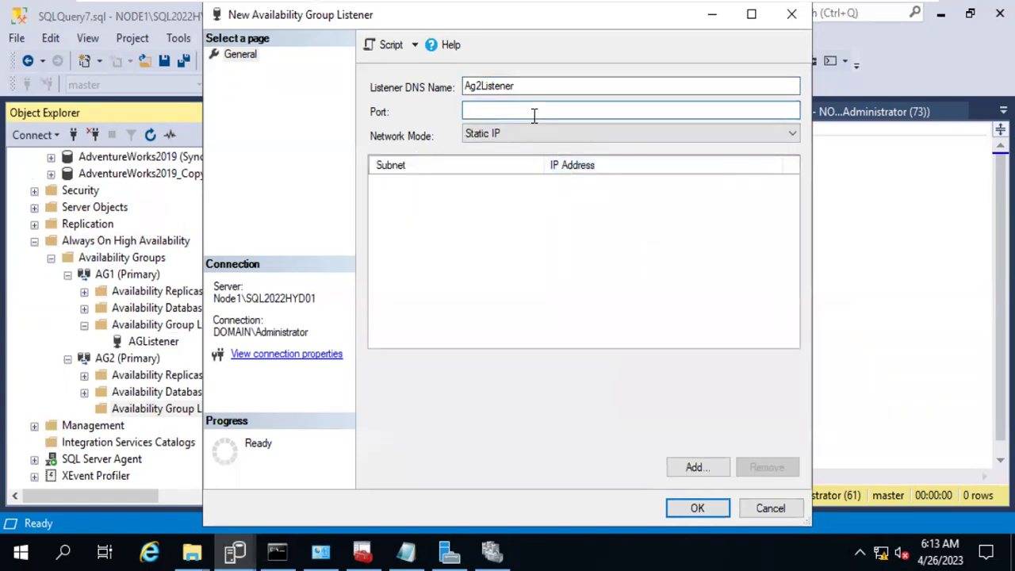
text(1433)
Add the IPv4 address 10.0.0.102 on subnet 10.0.0.0/8 and create the AG2 listener
click(708, 471)
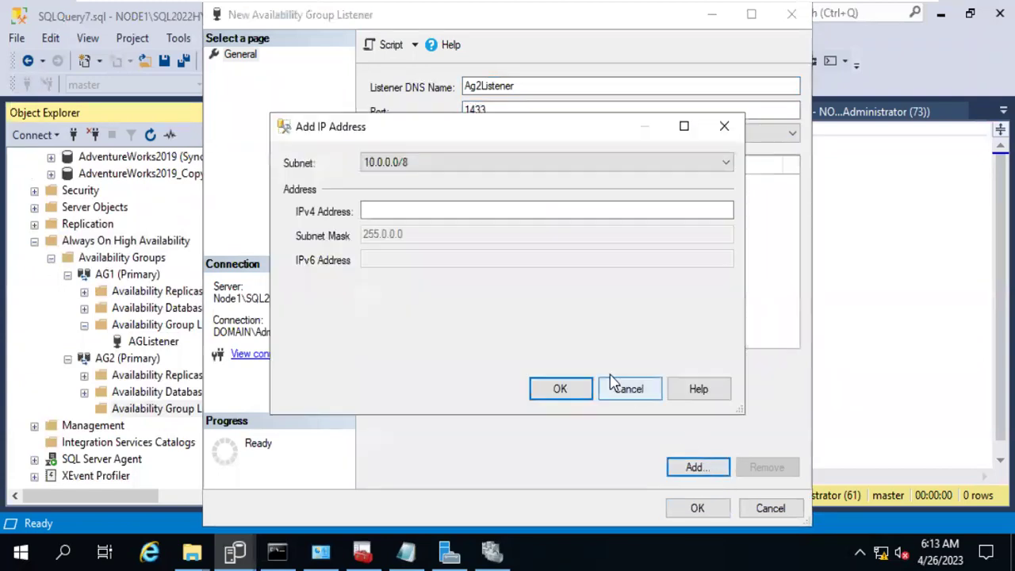
click(442, 210)
text(10.0.0.102)
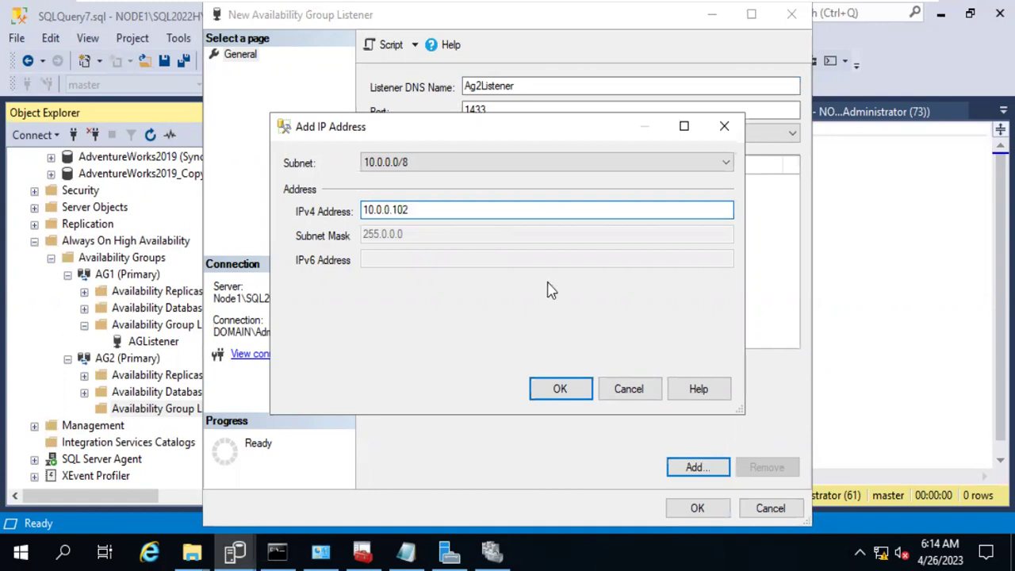
click(566, 394)
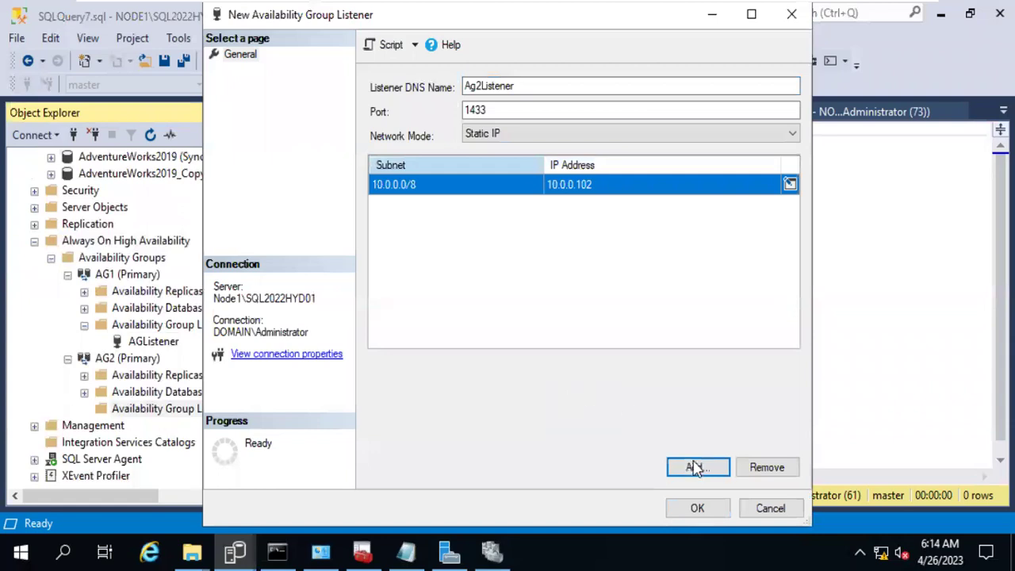
click(693, 508)
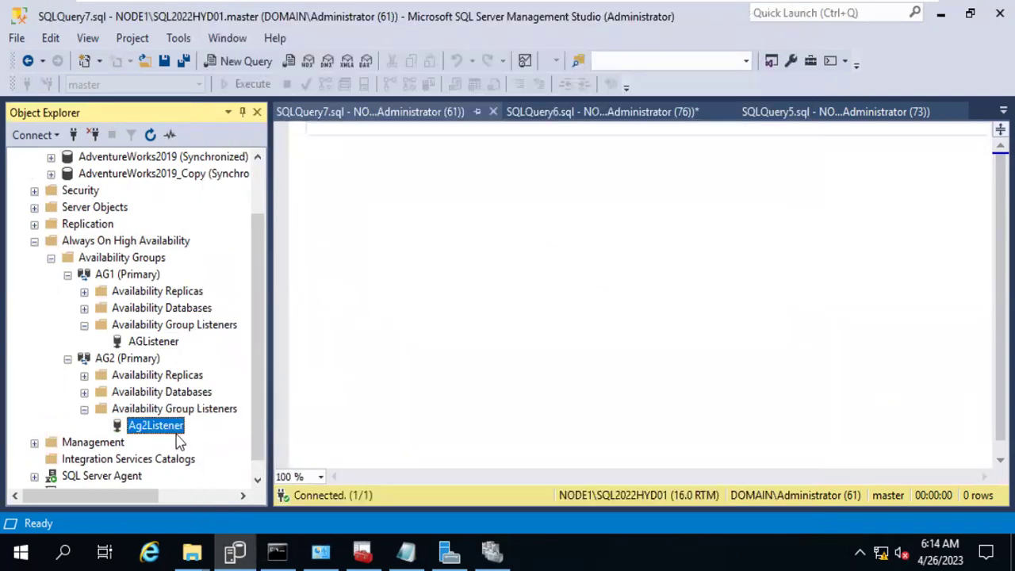
click(159, 343)
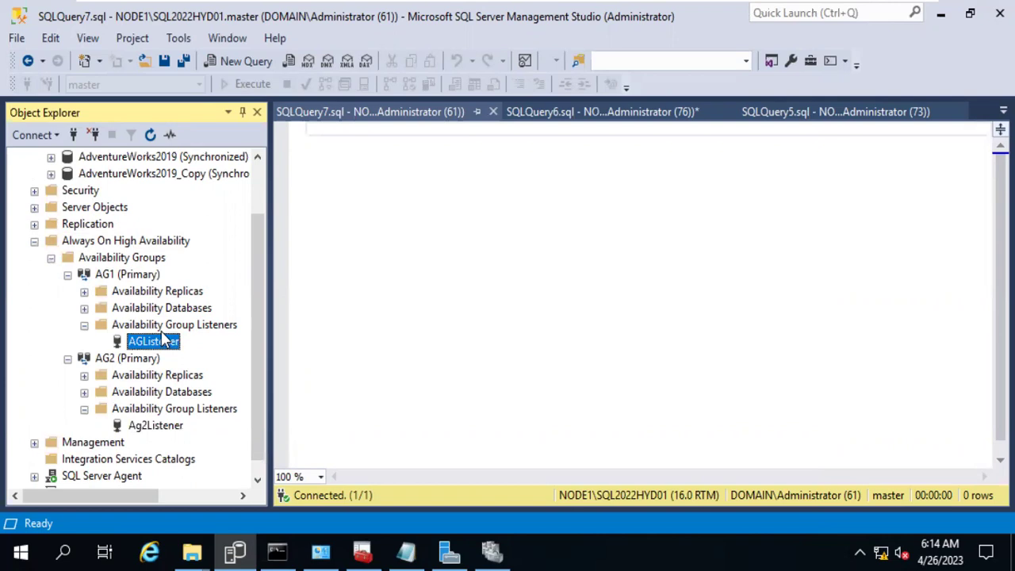
click(166, 328)
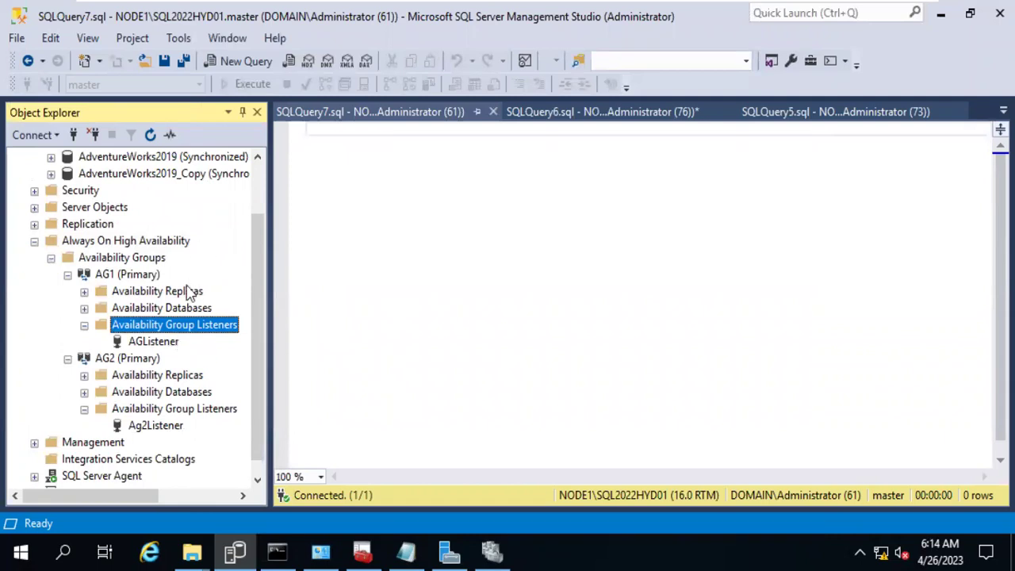
click(105, 173)
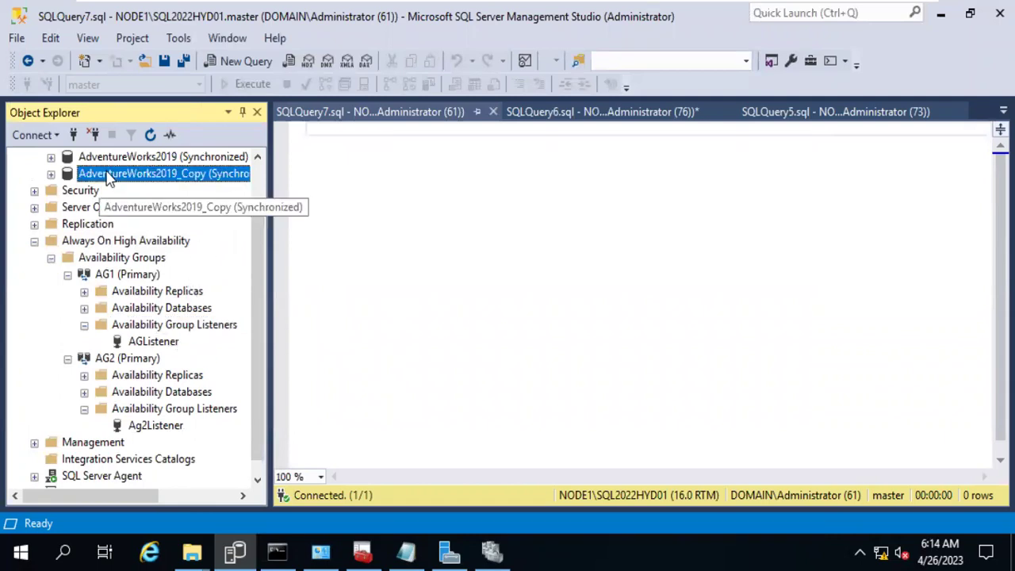
click(149, 345)
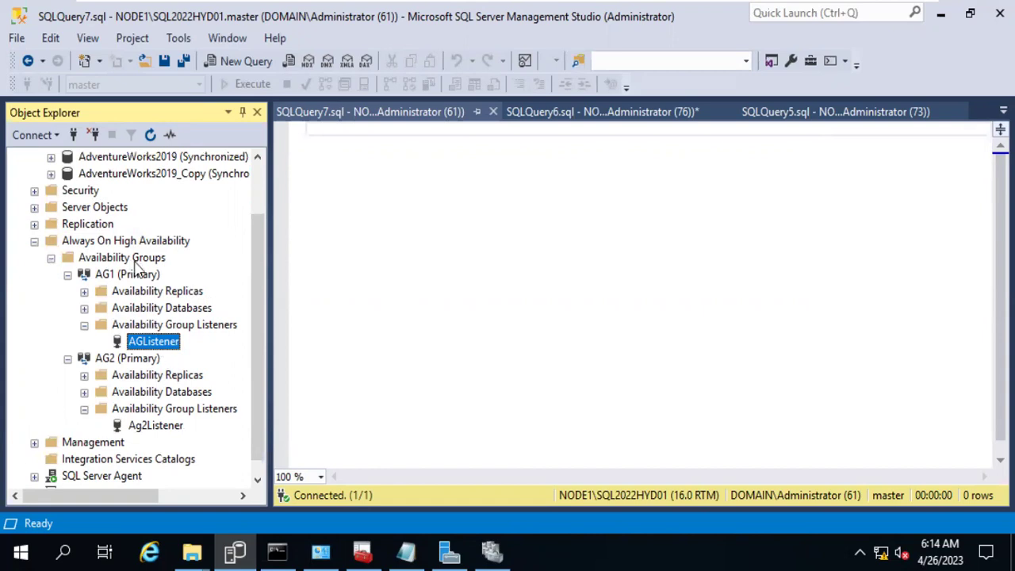
click(125, 176)
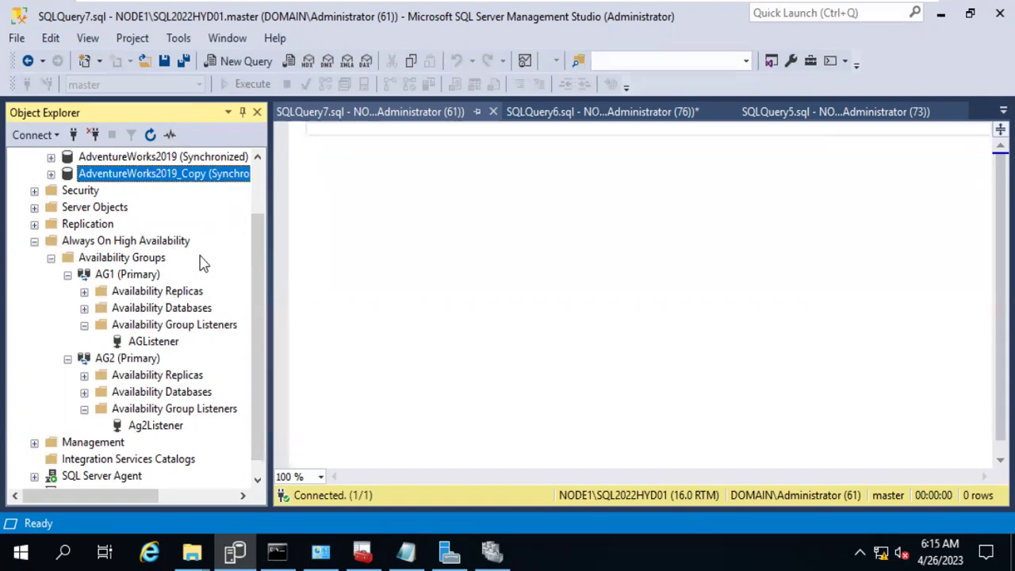
Try to add a second listener to availability group AG1
right_click(157, 327)
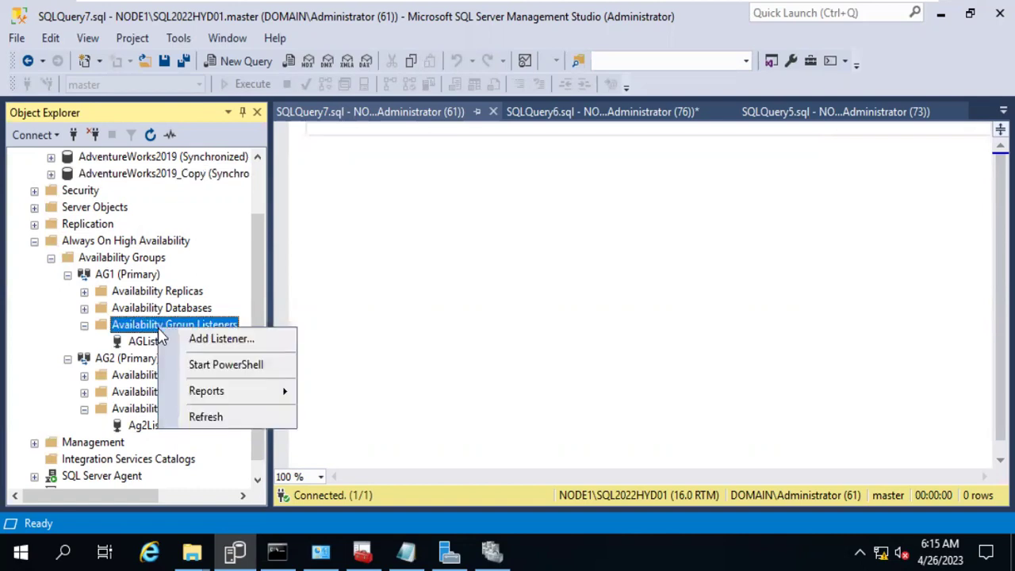
click(139, 342)
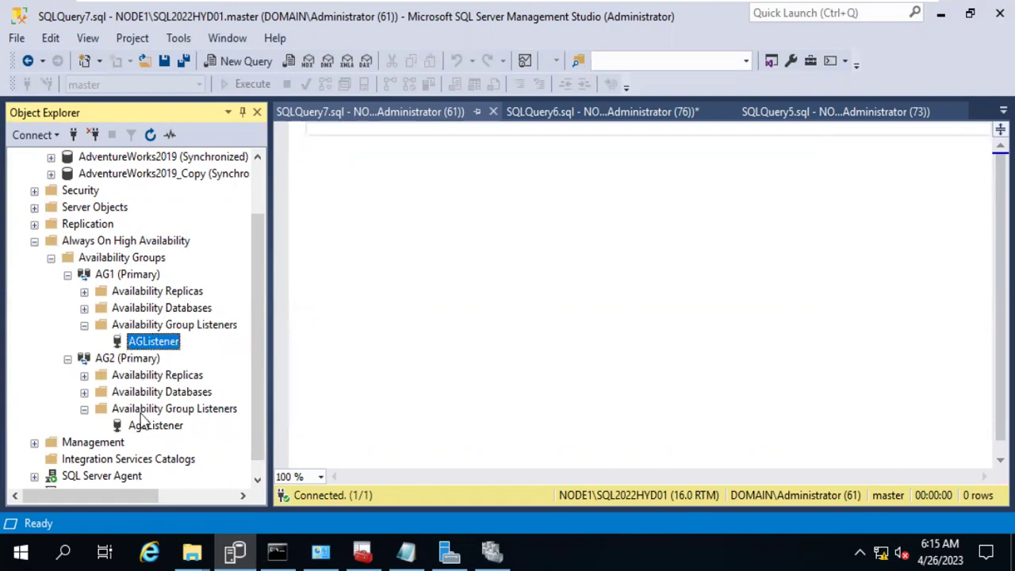
click(144, 408)
click(145, 327)
right_click(144, 330)
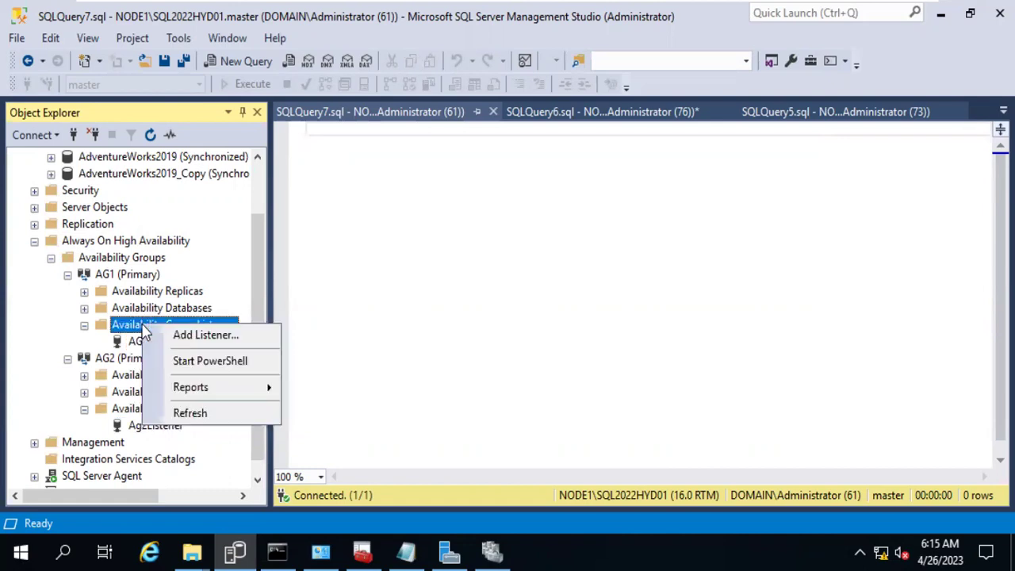
click(171, 335)
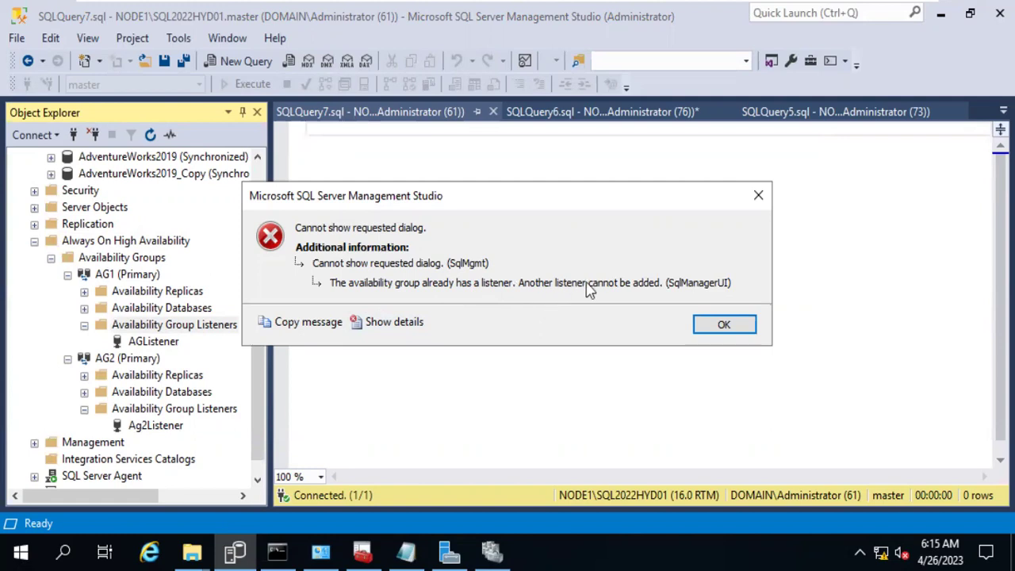
click(709, 325)
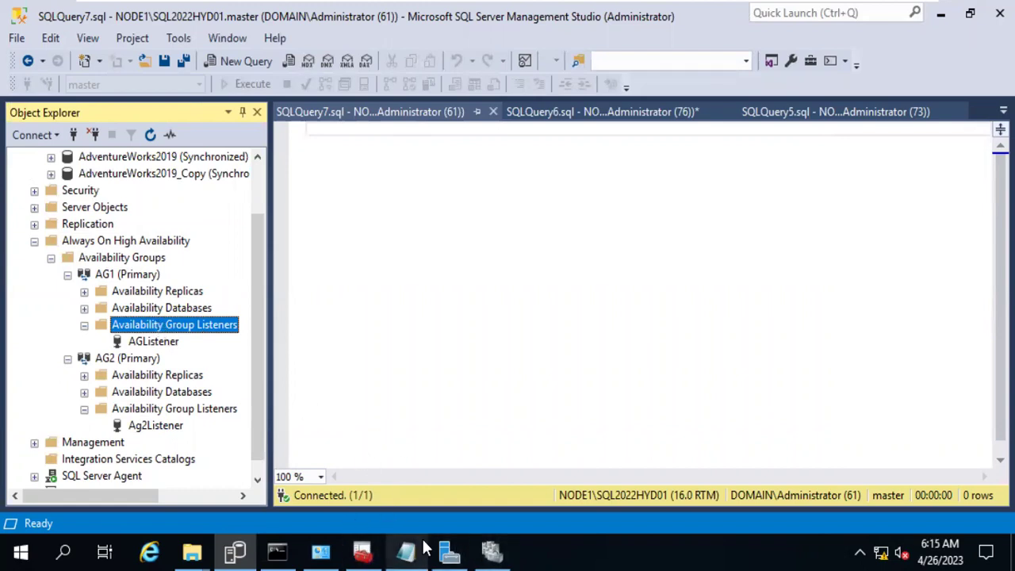
Switch to Server Manager, launch Failover Cluster Manager from it and display the roles of the Win-Cluster2019 cluster
click(465, 547)
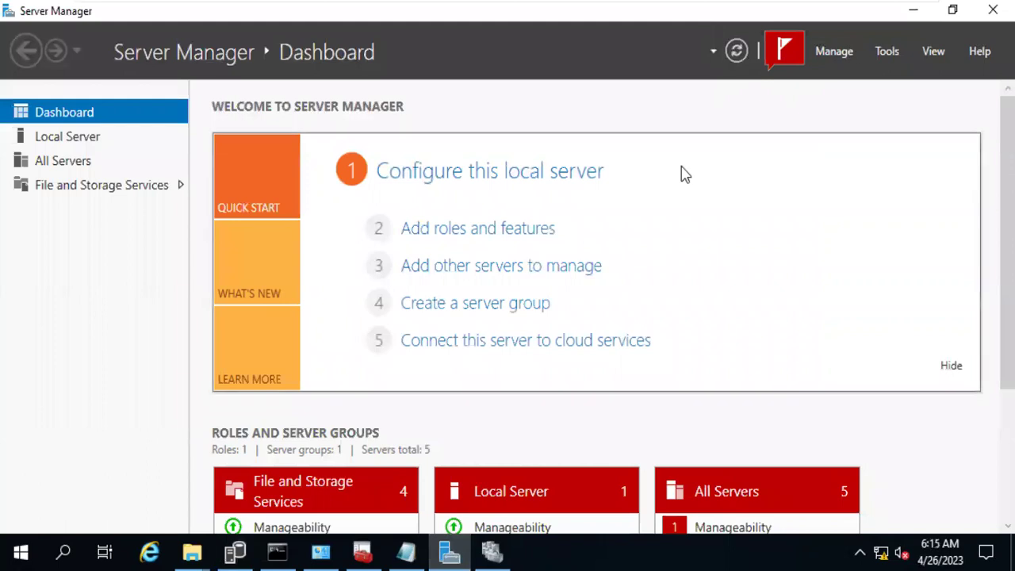
click(886, 47)
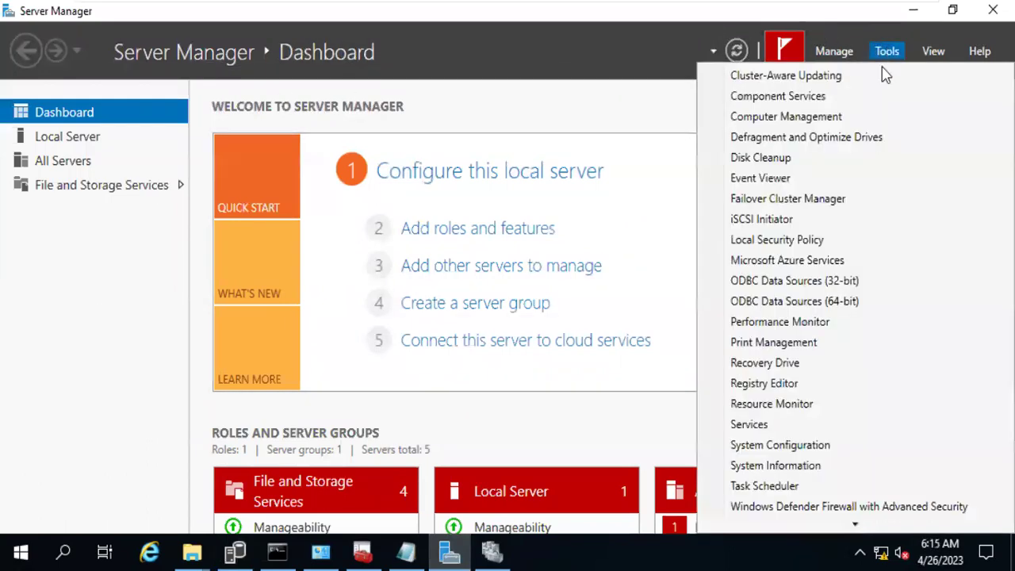
click(777, 199)
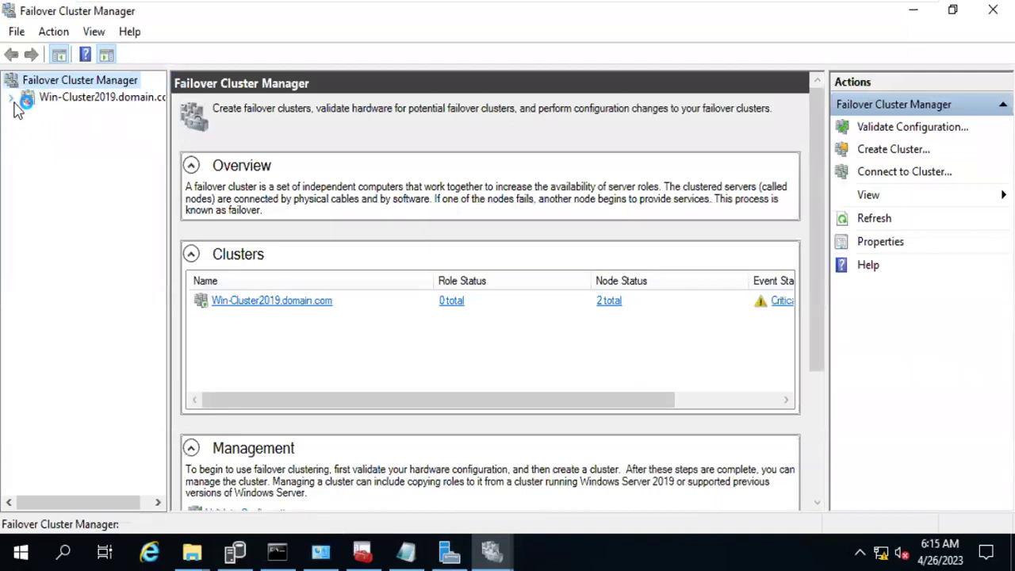
click(14, 99)
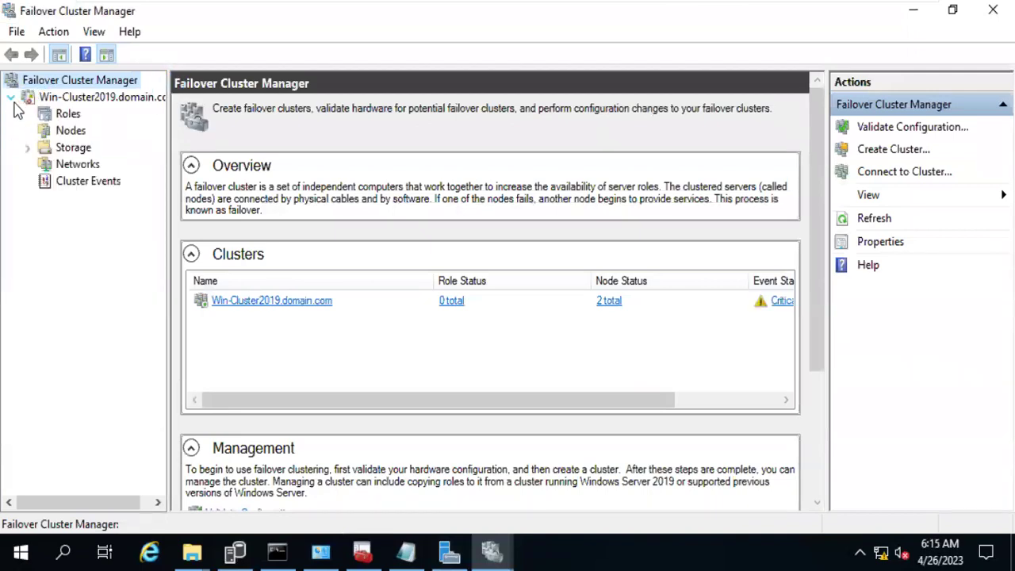
click(68, 113)
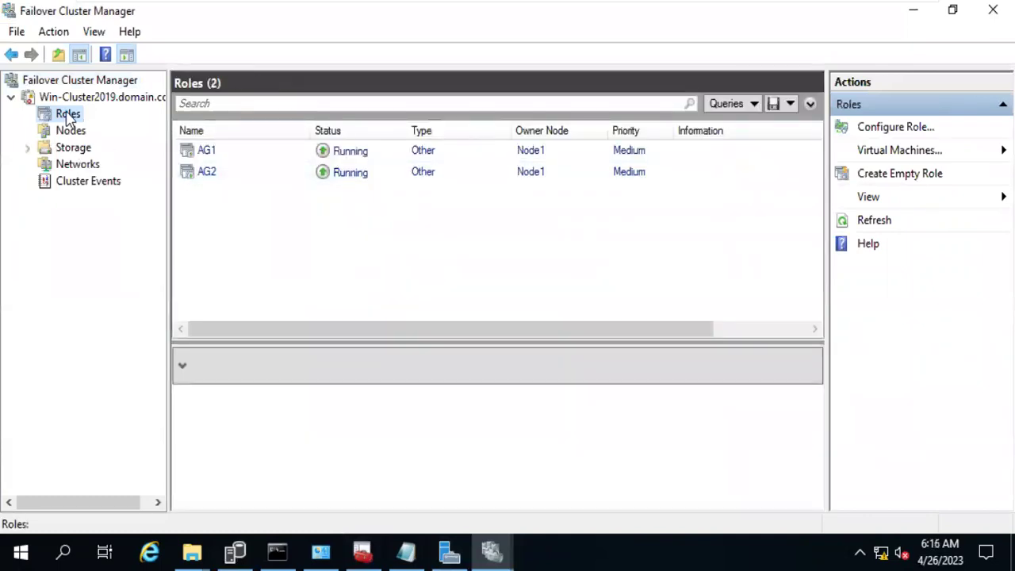
Compare the summaries of the AG1 and AG2 roles, checking their client access names and IP addresses
click(204, 151)
click(201, 173)
click(208, 155)
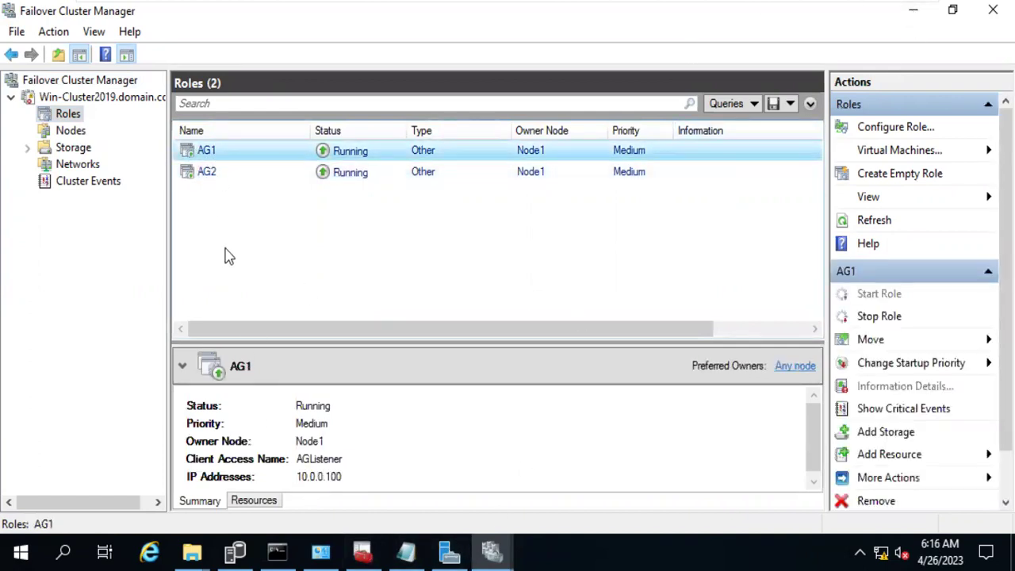
click(912, 10)
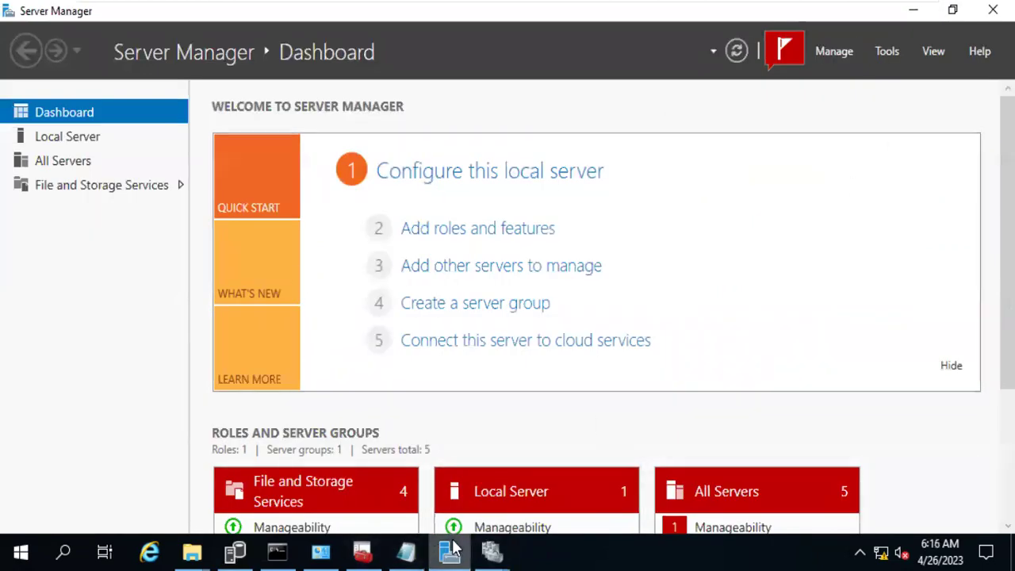
mouse_move(510, 532)
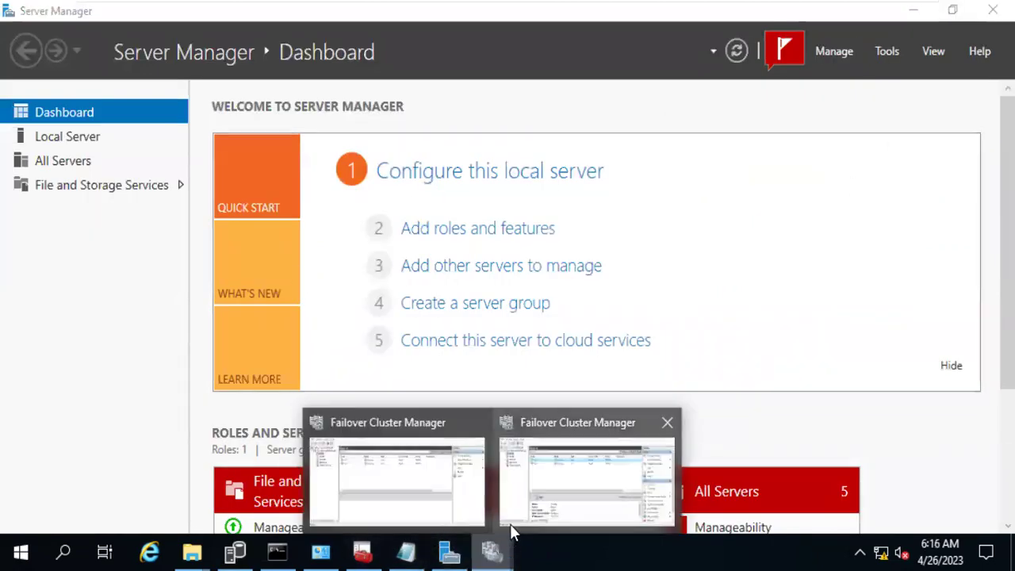
click(560, 515)
click(198, 177)
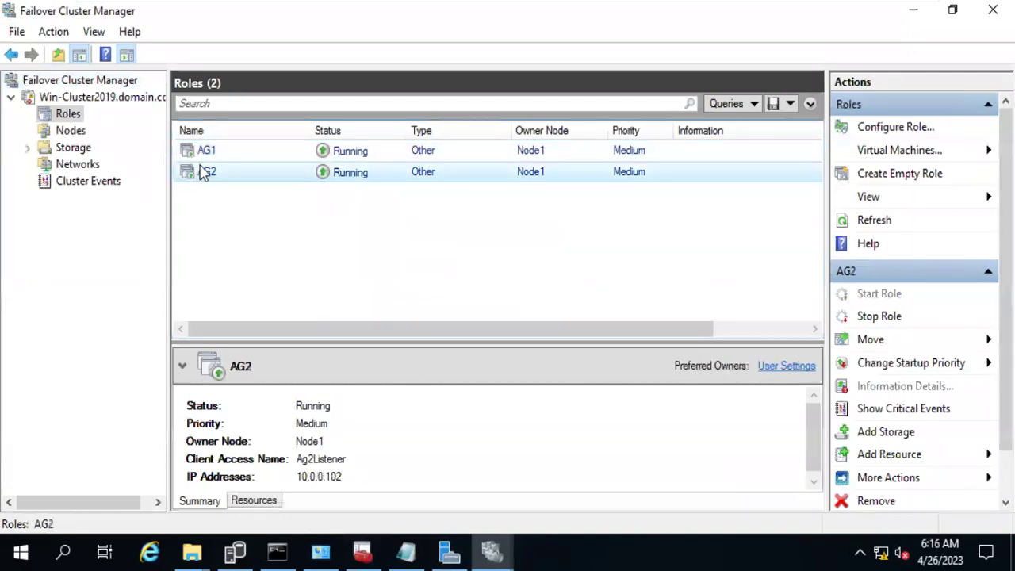
click(203, 152)
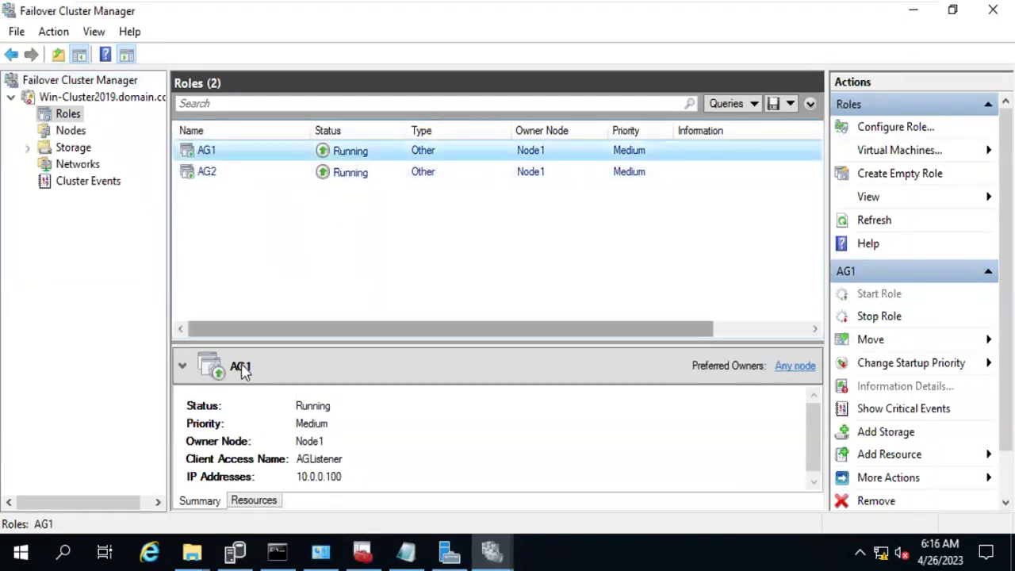
Show the AG1 role's resources in an enlarged details area and expand the AGListener server name to view its IP address
click(252, 501)
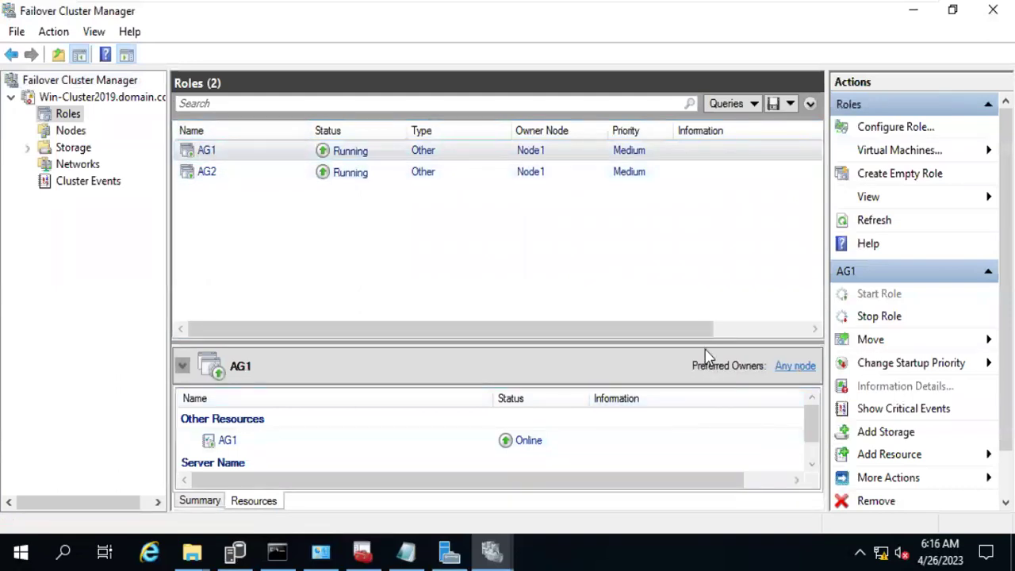
drag(705, 341, 700, 220)
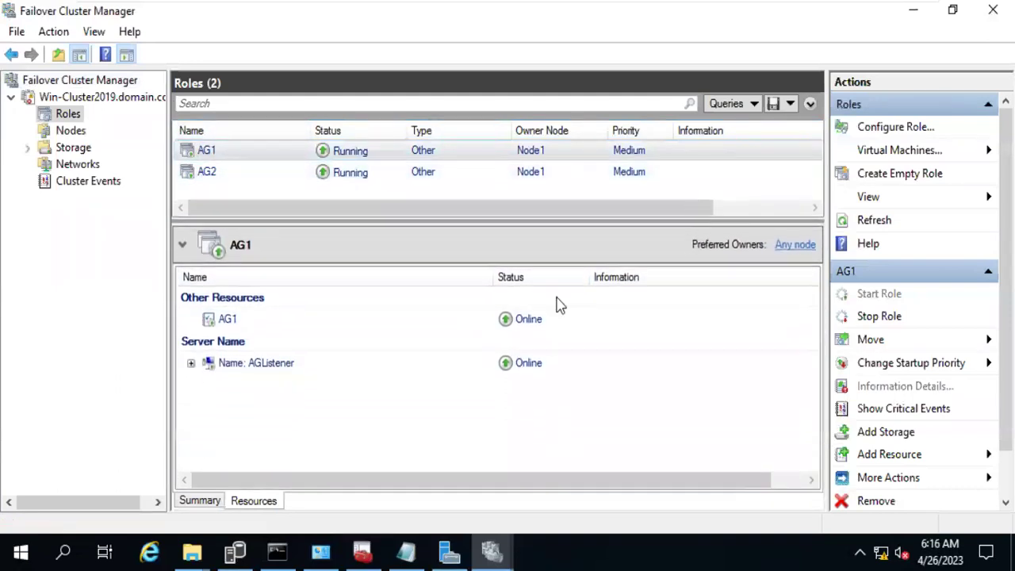
click(190, 364)
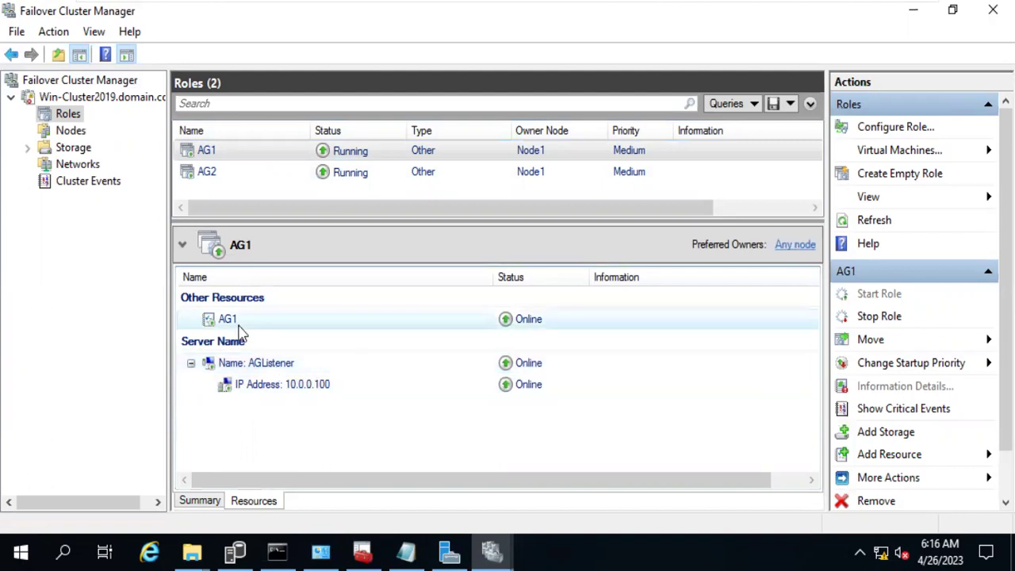
Add a client access point resource to the AG1 role, named AG1Listener2 with IP address 10.0.0.101
right_click(207, 154)
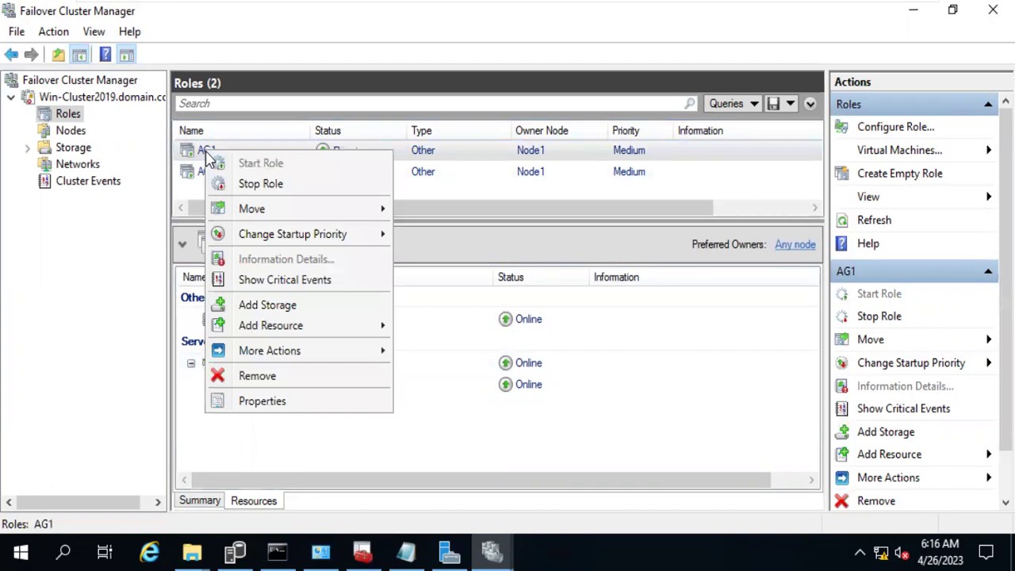
mouse_move(276, 326)
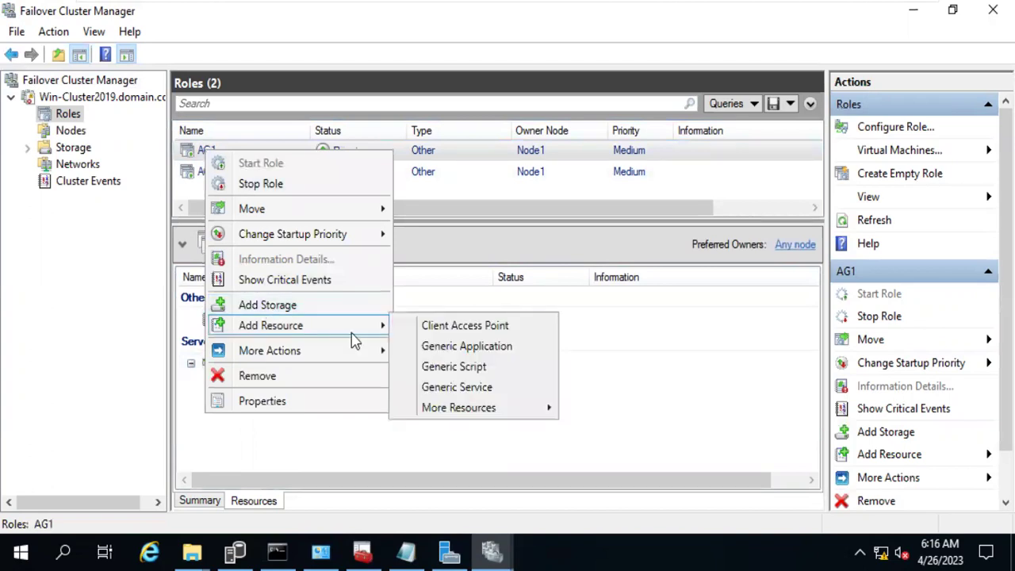
click(427, 335)
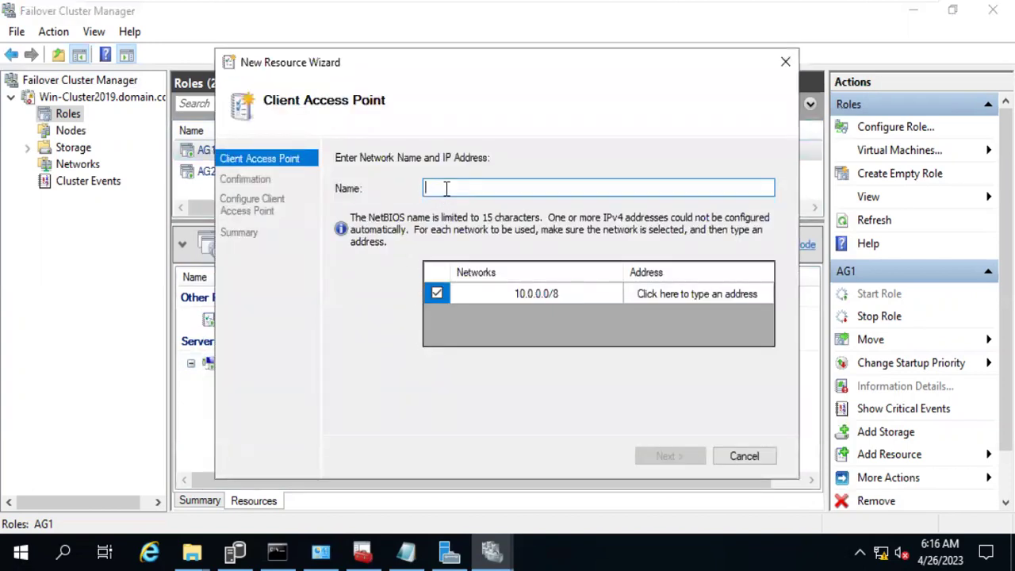
text(AG1Listener)
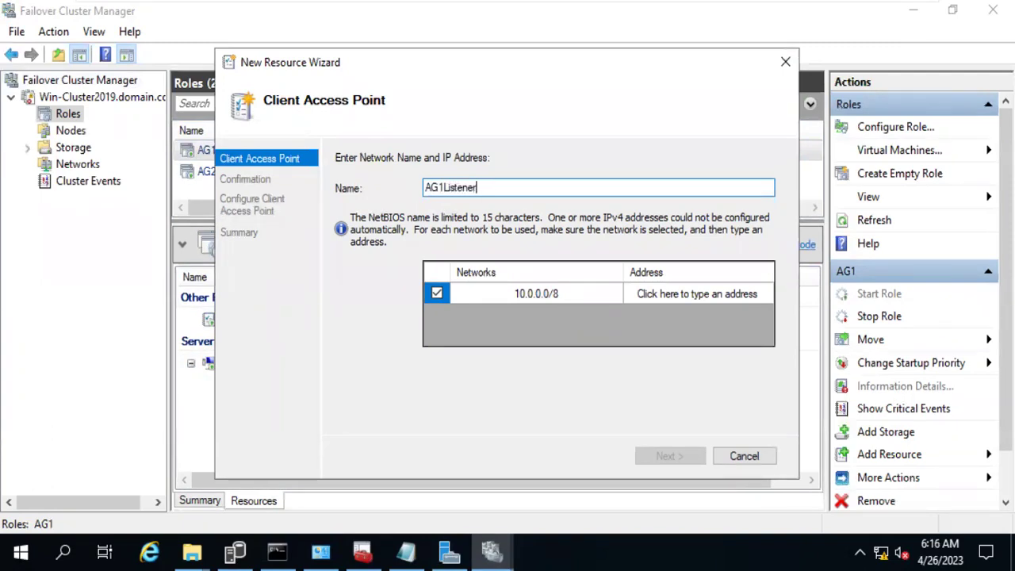
text(2)
click(658, 295)
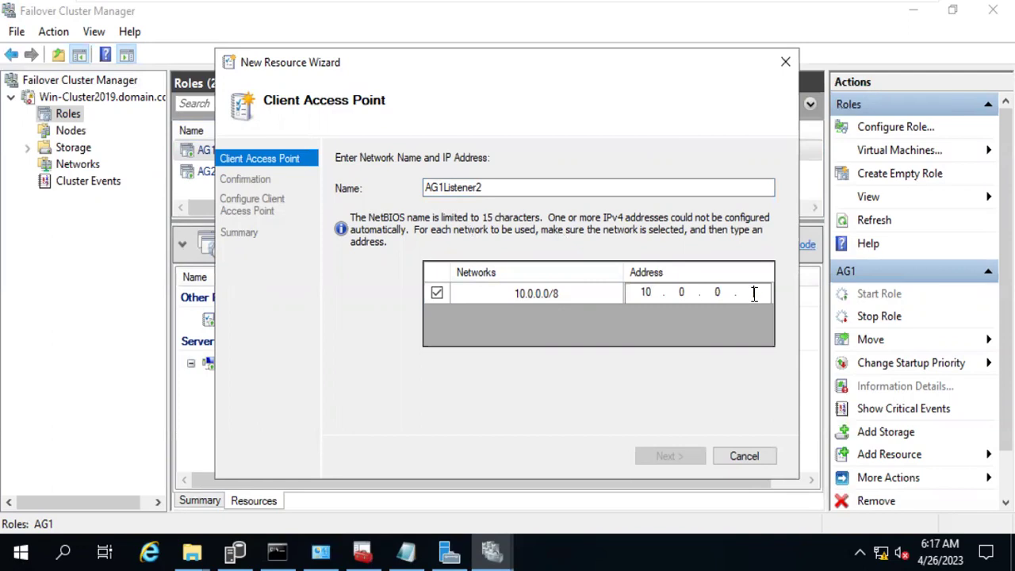
text(5)
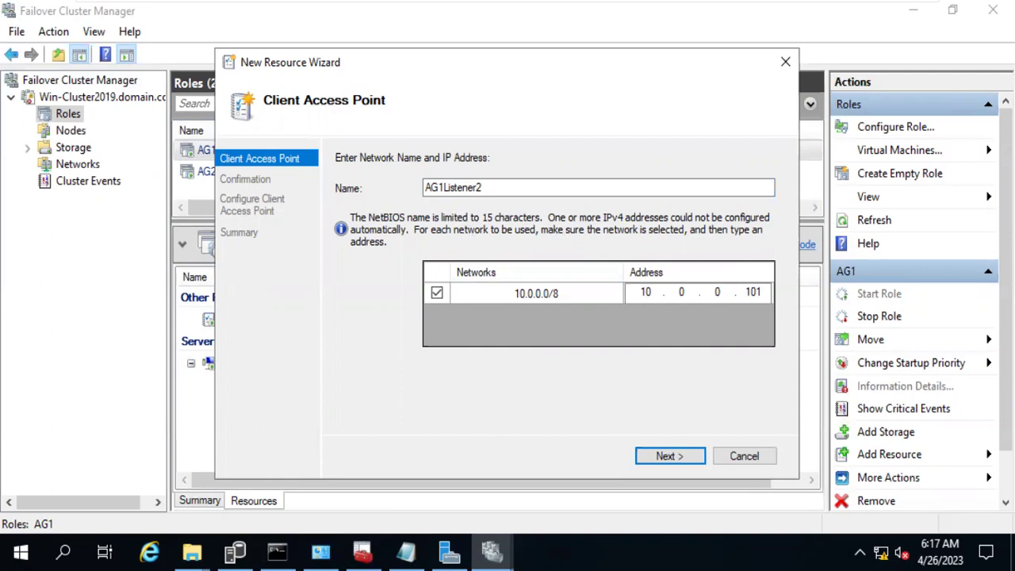
click(692, 462)
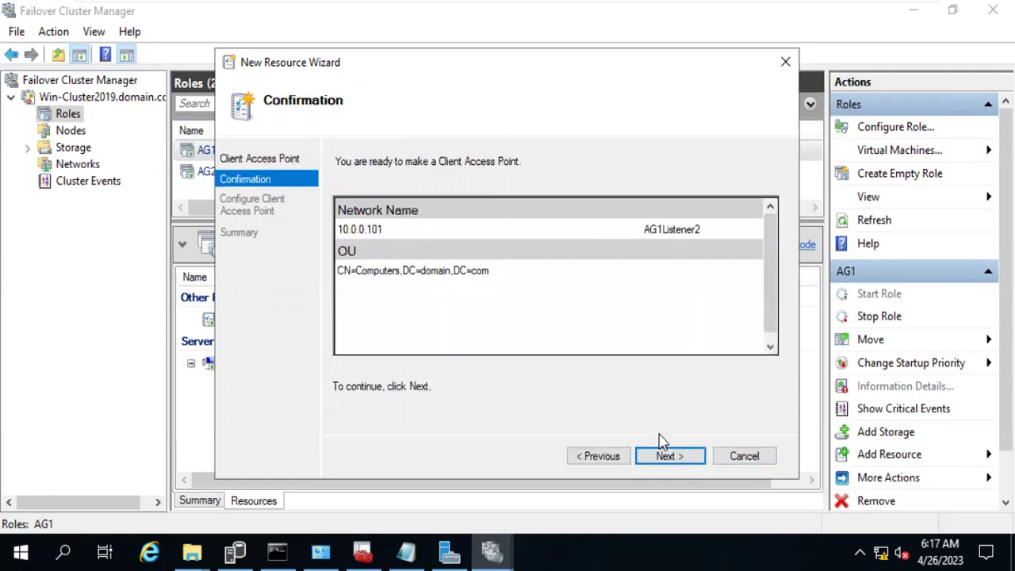
click(678, 466)
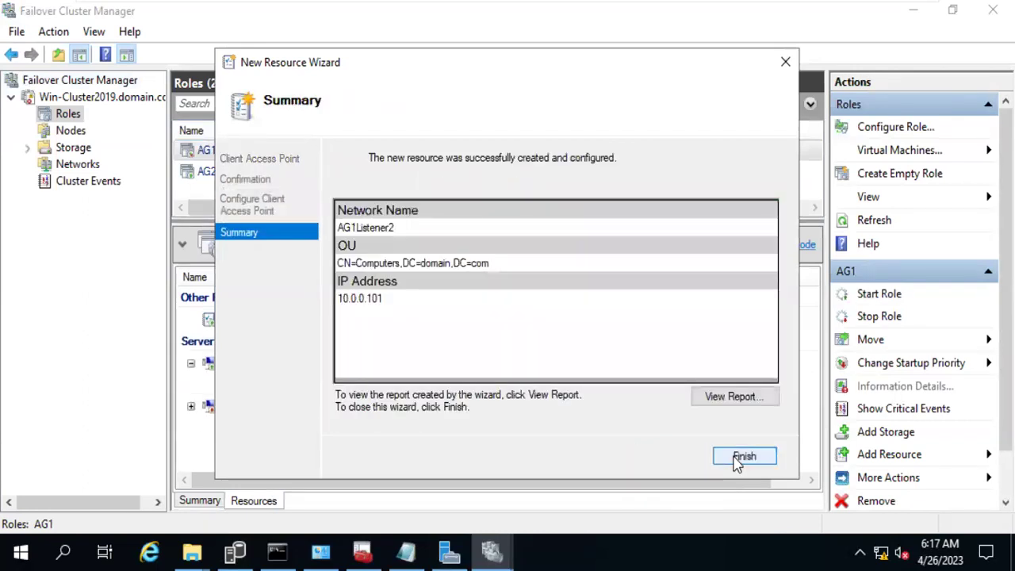
click(735, 459)
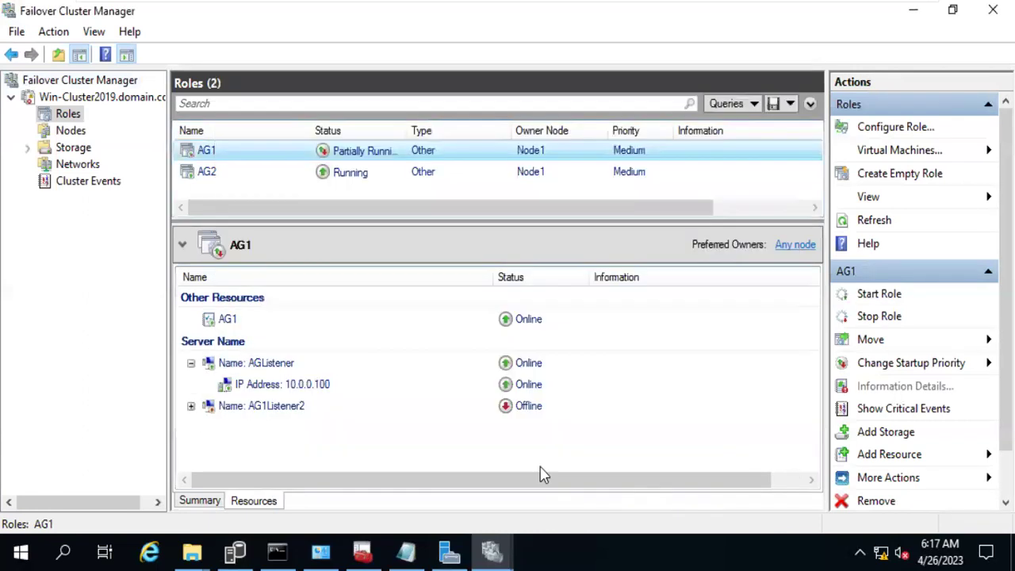
Expand the AG1Listener2 server name in the AG1 resources and bring it online
click(191, 405)
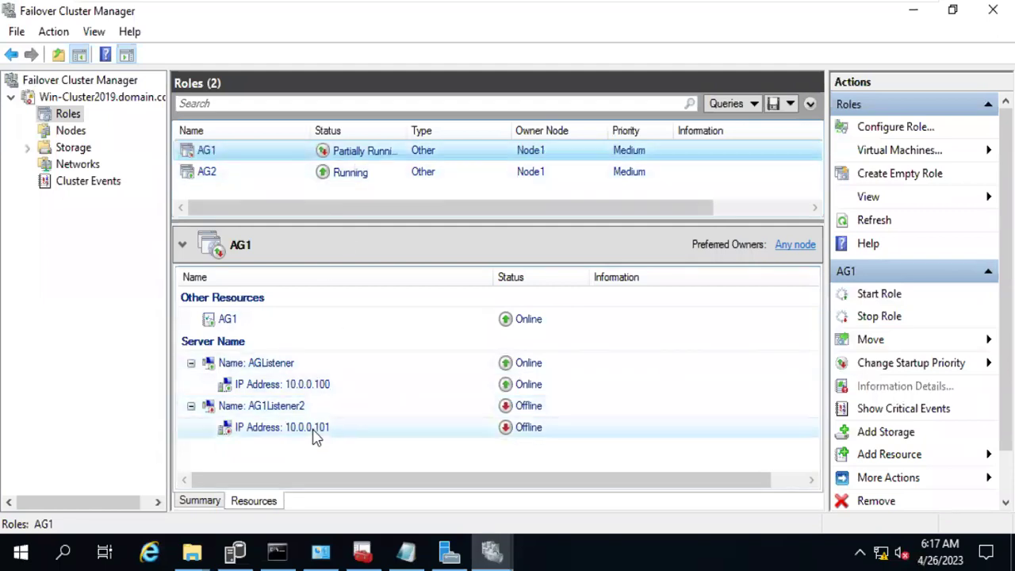
right_click(295, 405)
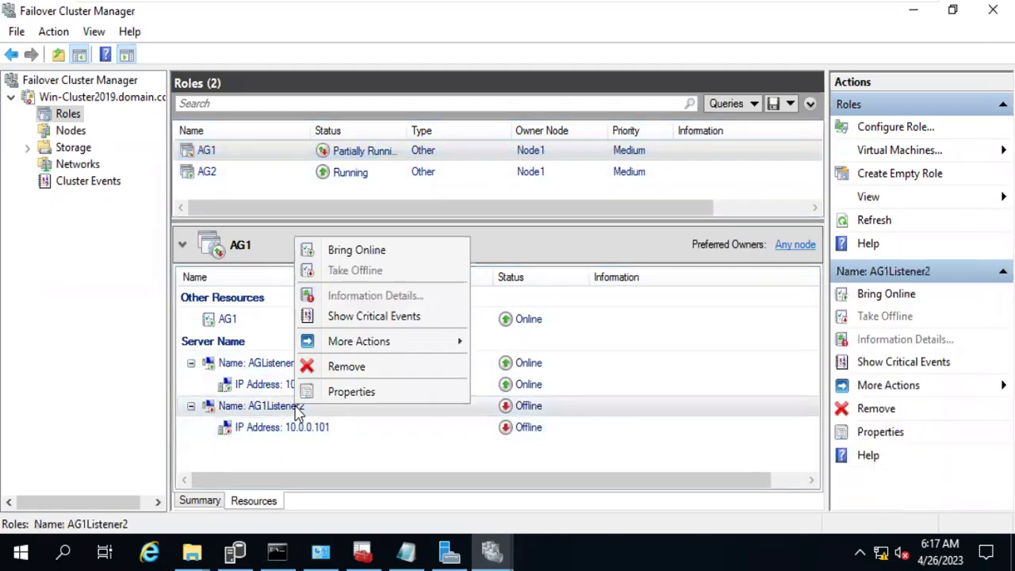
click(339, 250)
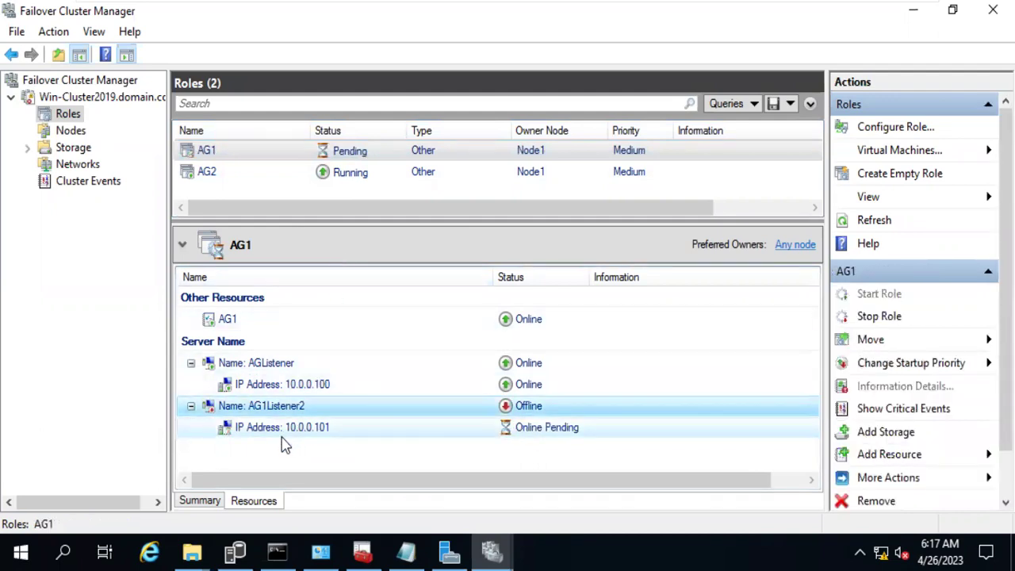
click(321, 155)
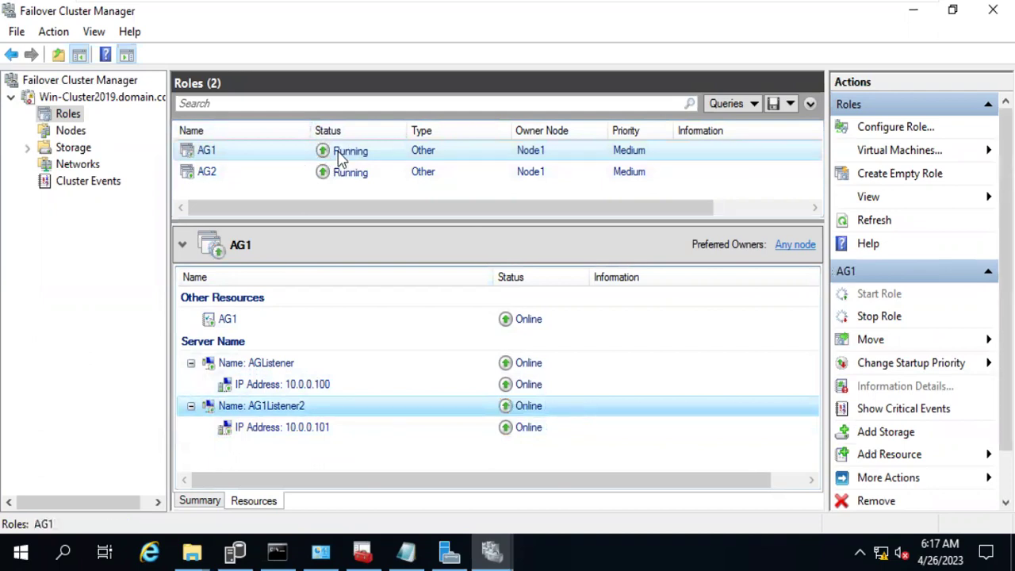
Switch to SQL Server Management Studio and refresh the NODE1\SQL2022HYD01 server in Object Explorer
click(912, 11)
click(914, 16)
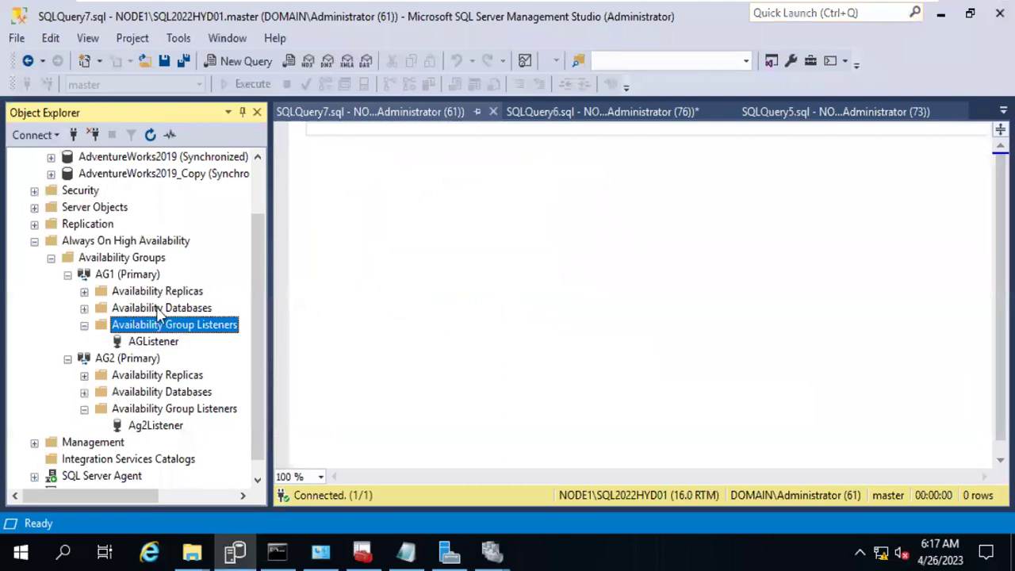
click(150, 133)
scroll(170, 328, up, 2)
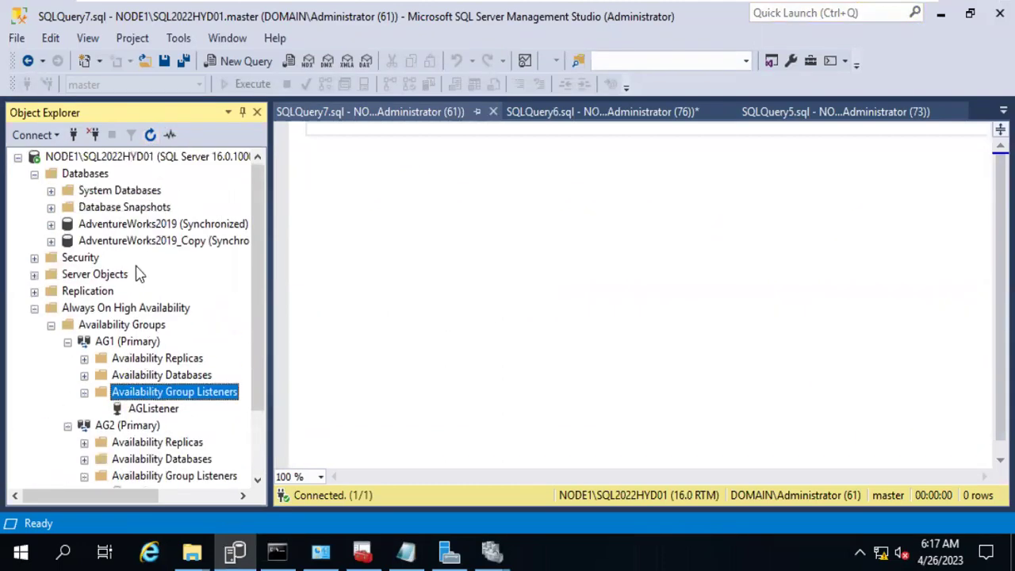
click(126, 157)
click(156, 134)
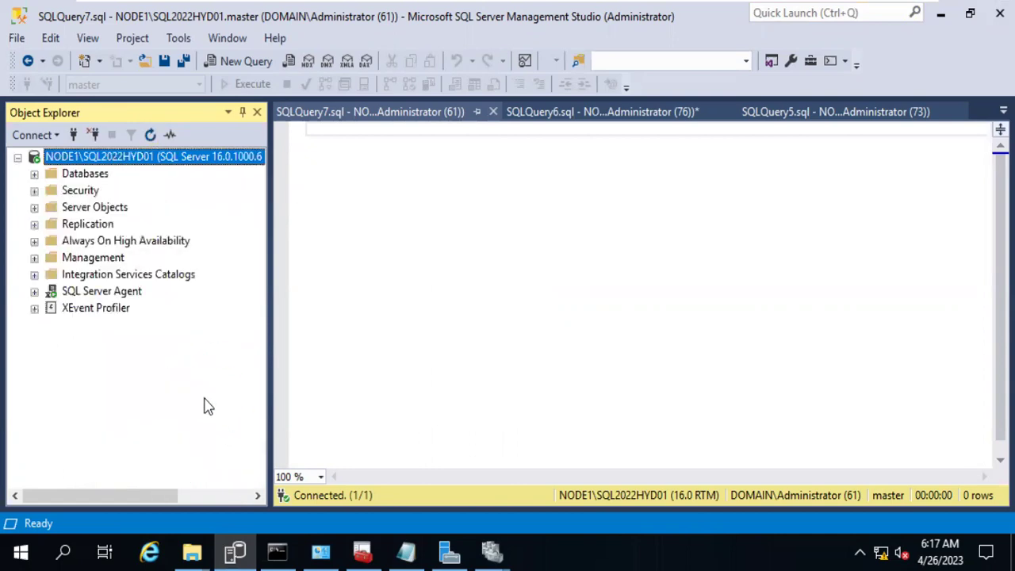
Expand Always On High Availability down to AG1's availability group listeners to check which listeners are listed
click(91, 174)
double_click(111, 241)
double_click(123, 258)
double_click(131, 276)
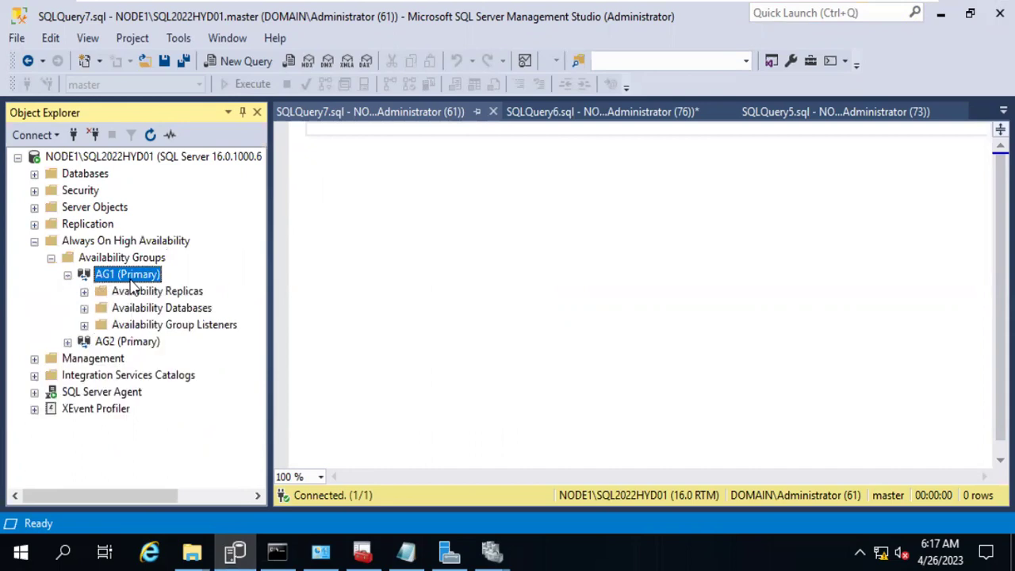
click(133, 328)
double_click(135, 332)
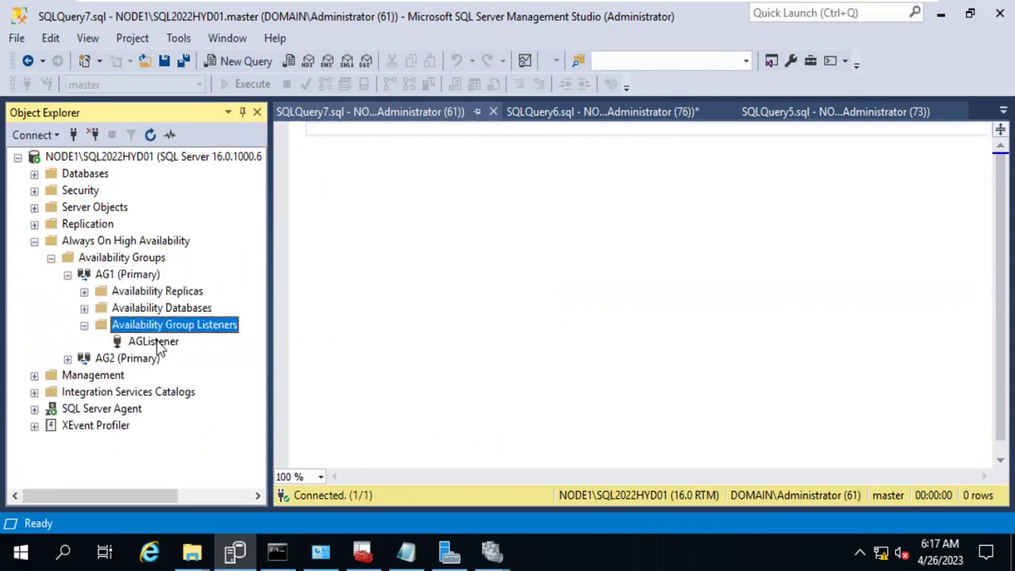
Switch to Failover Cluster Manager and add an AND dependency on the name AG1Listener2 to the AG1 availability group resource
mouse_move(505, 549)
click(585, 504)
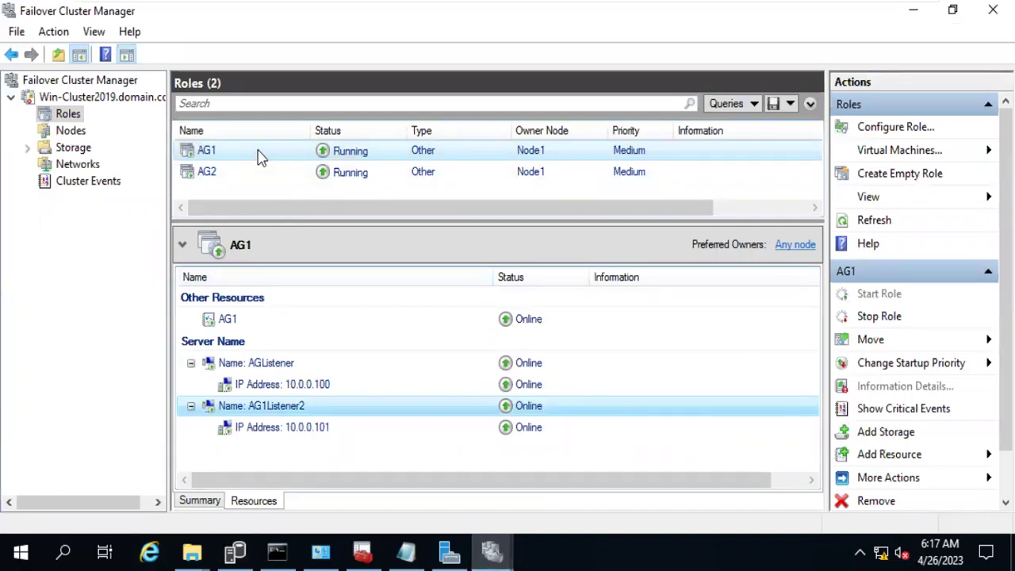
click(230, 318)
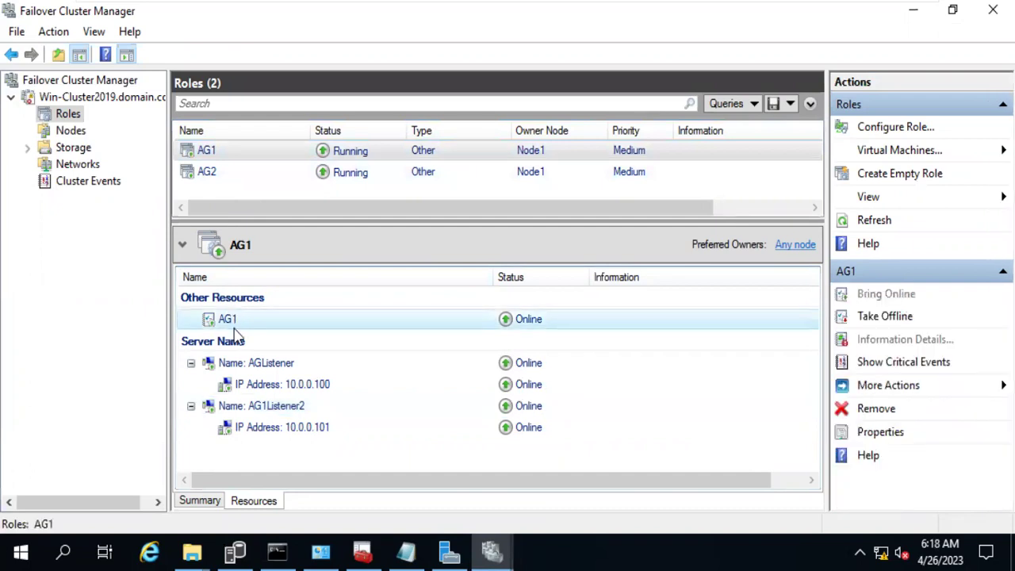
right_click(245, 325)
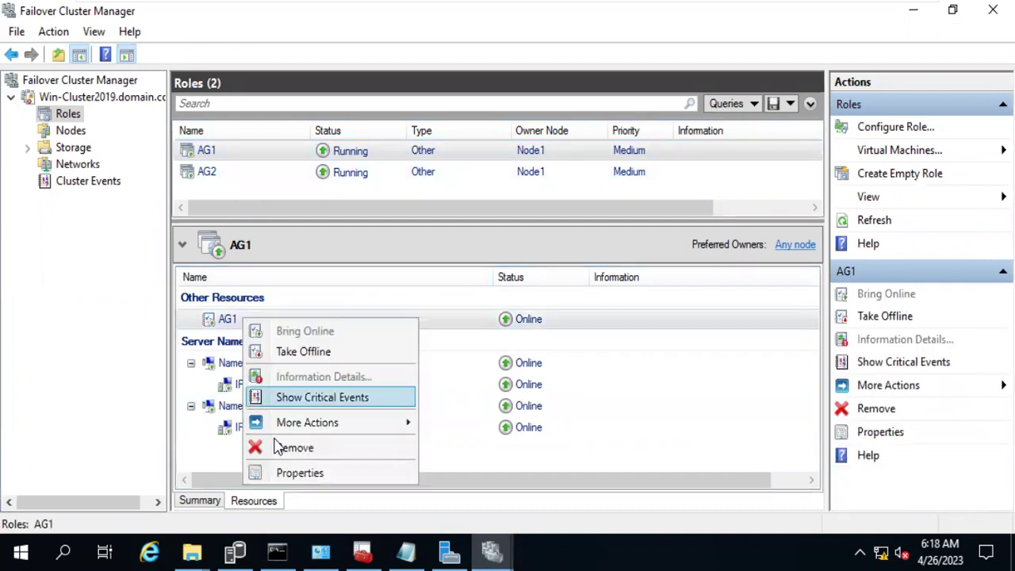
click(288, 475)
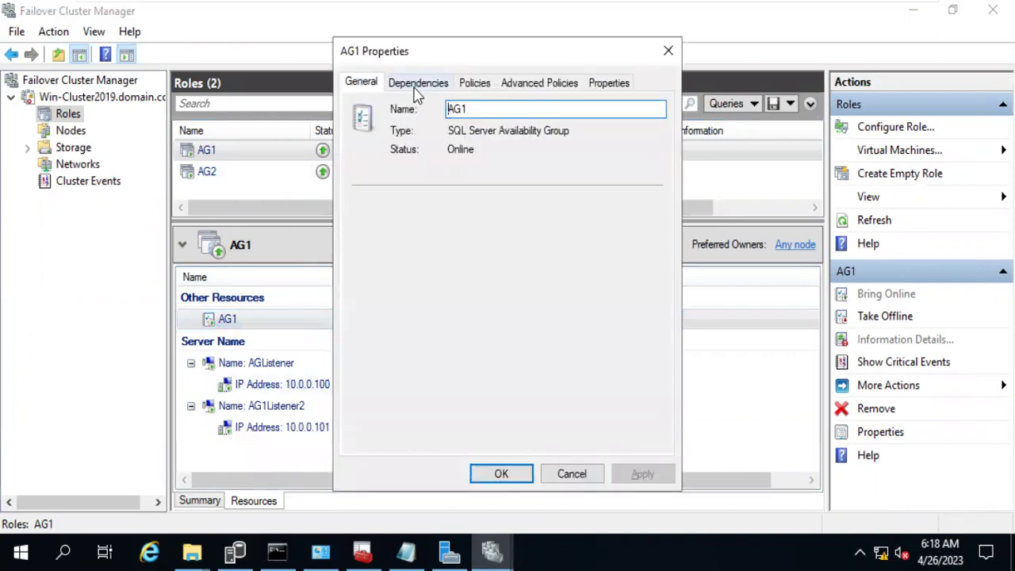
click(417, 86)
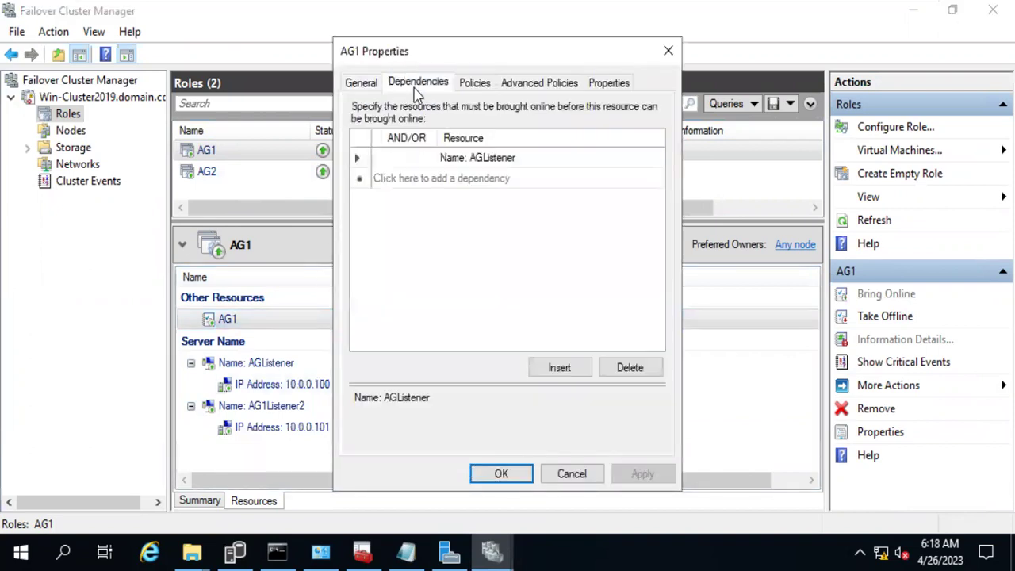
click(517, 180)
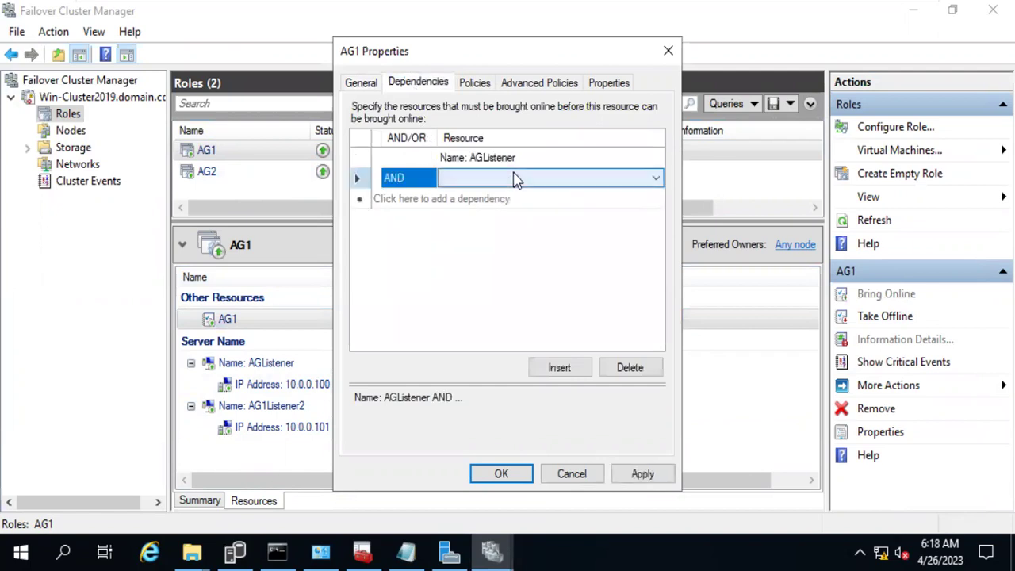
click(658, 179)
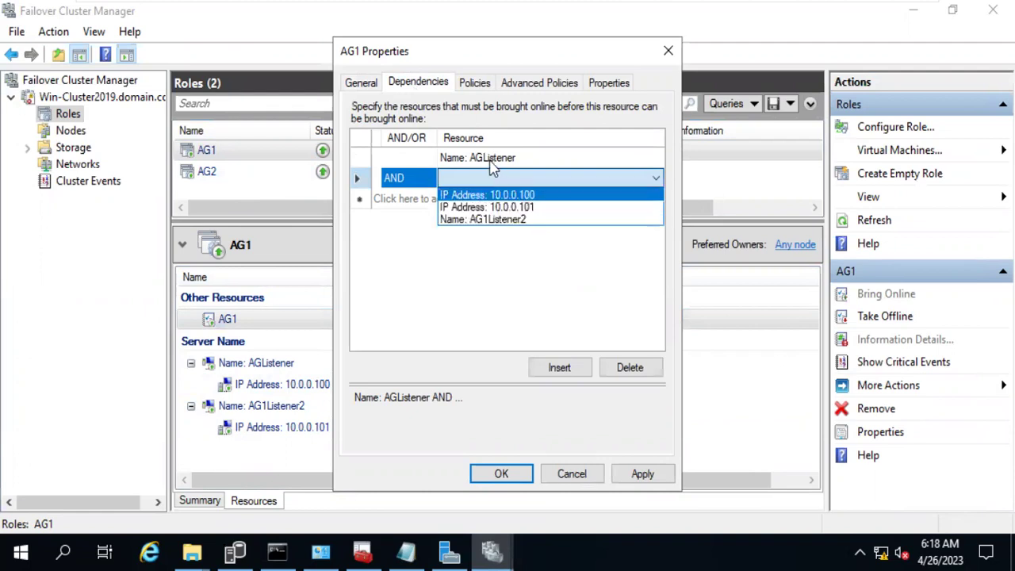
click(500, 221)
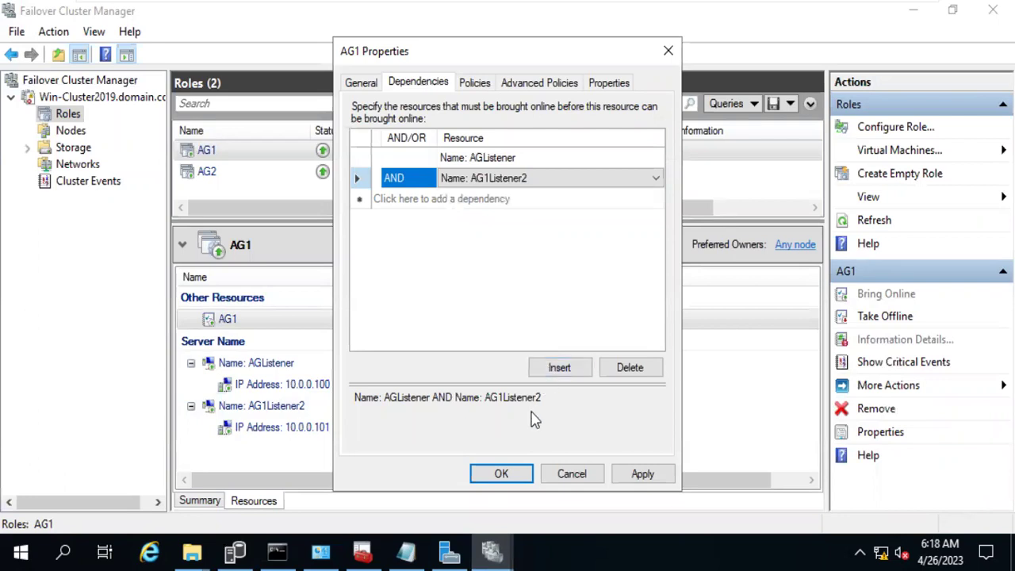
click(501, 474)
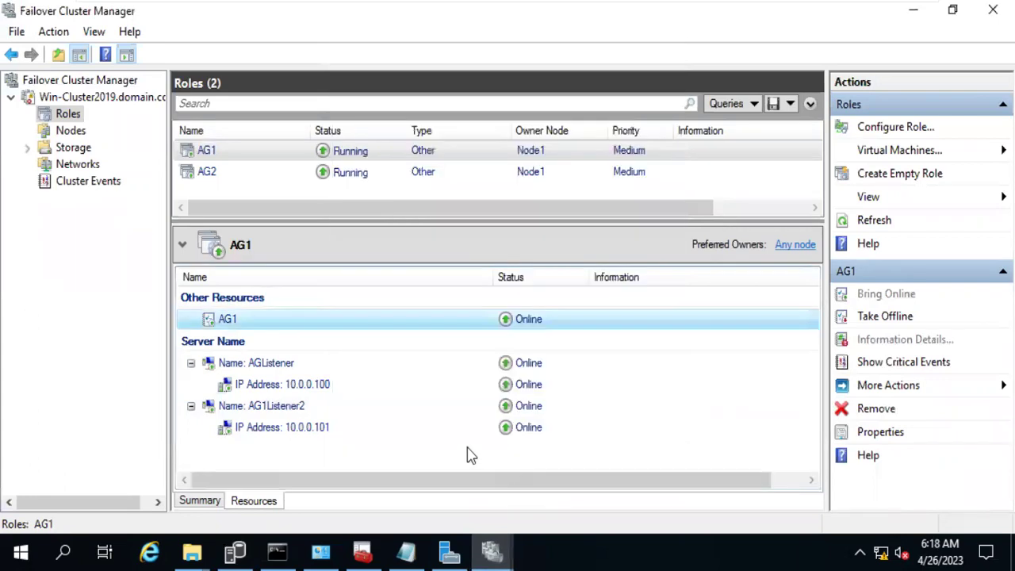
Return to SQL Server Management Studio, refresh AG1's availability group listeners and check the listed entries
click(913, 10)
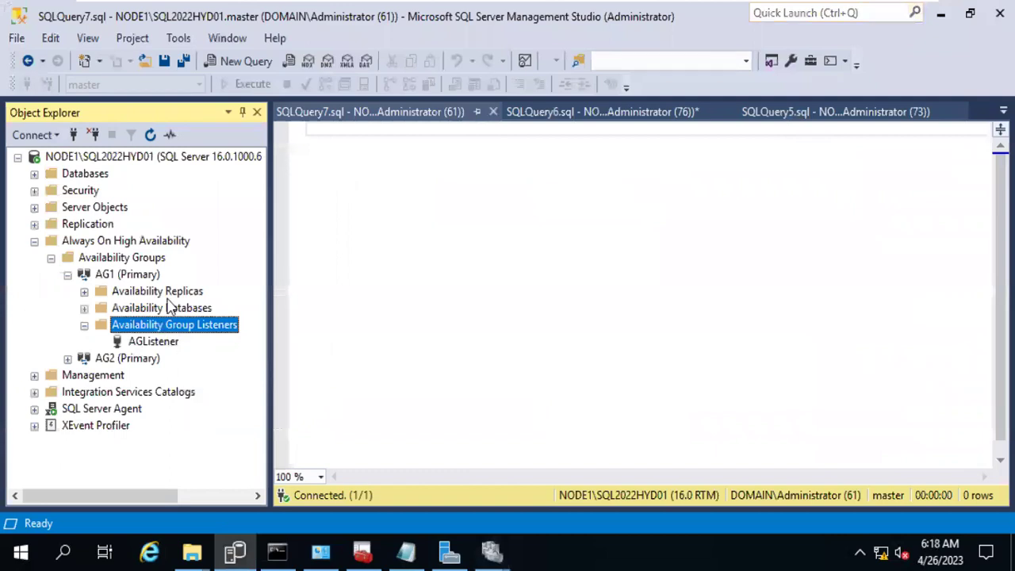
click(150, 134)
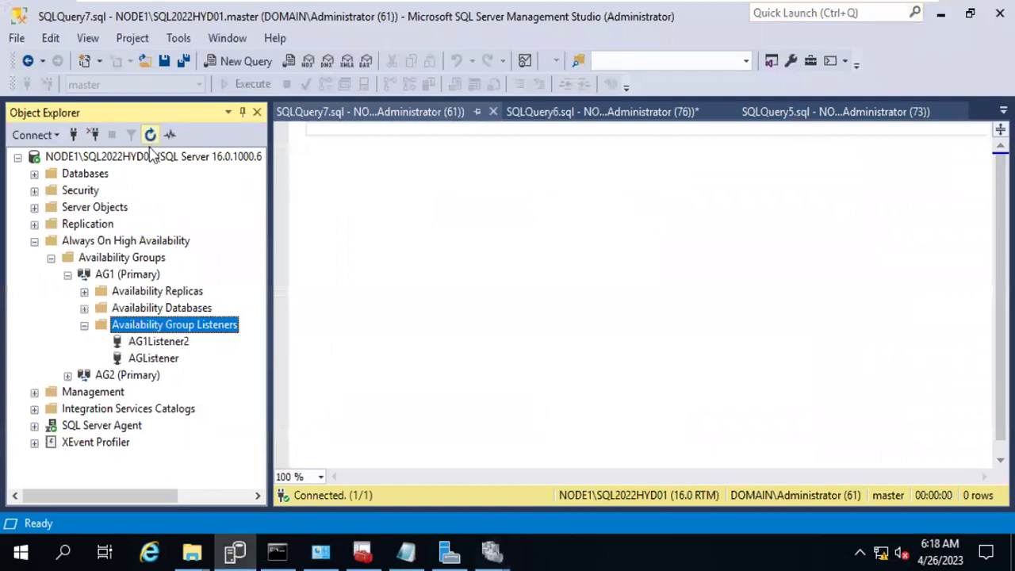
click(163, 344)
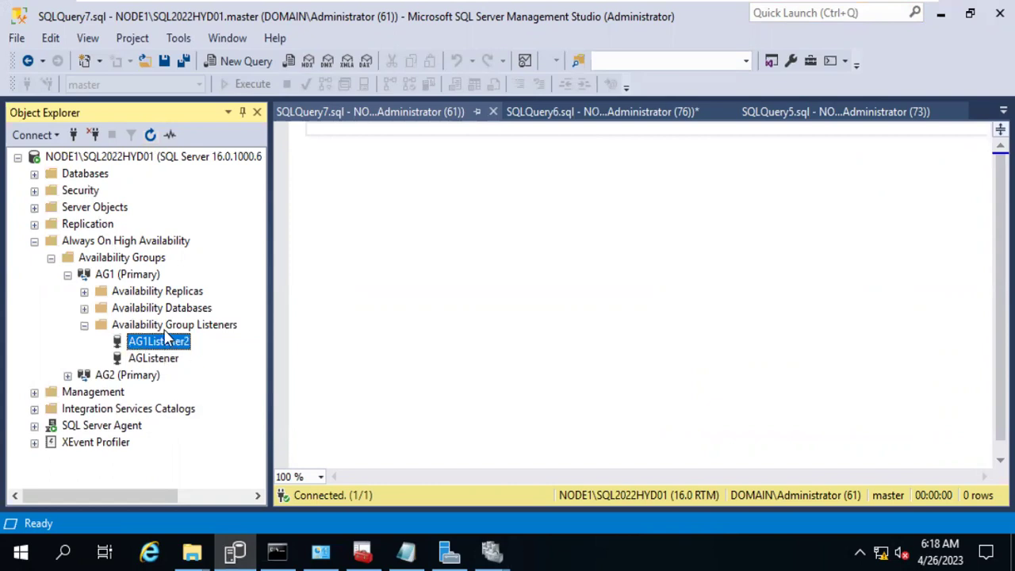
click(152, 359)
click(157, 347)
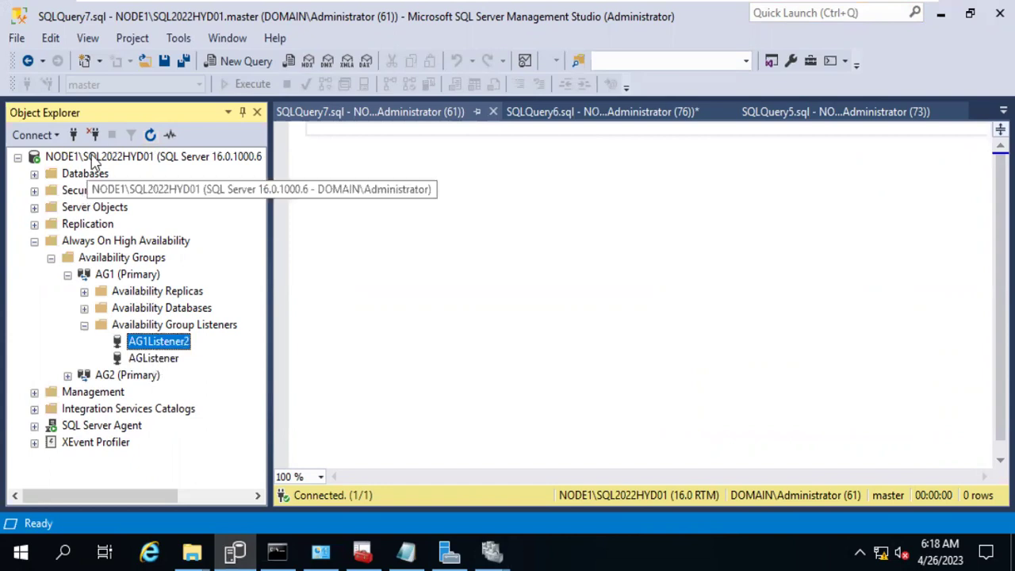
Connect Object Explorer to the Database Engine through the listener AGListener with Windows Authentication
click(75, 136)
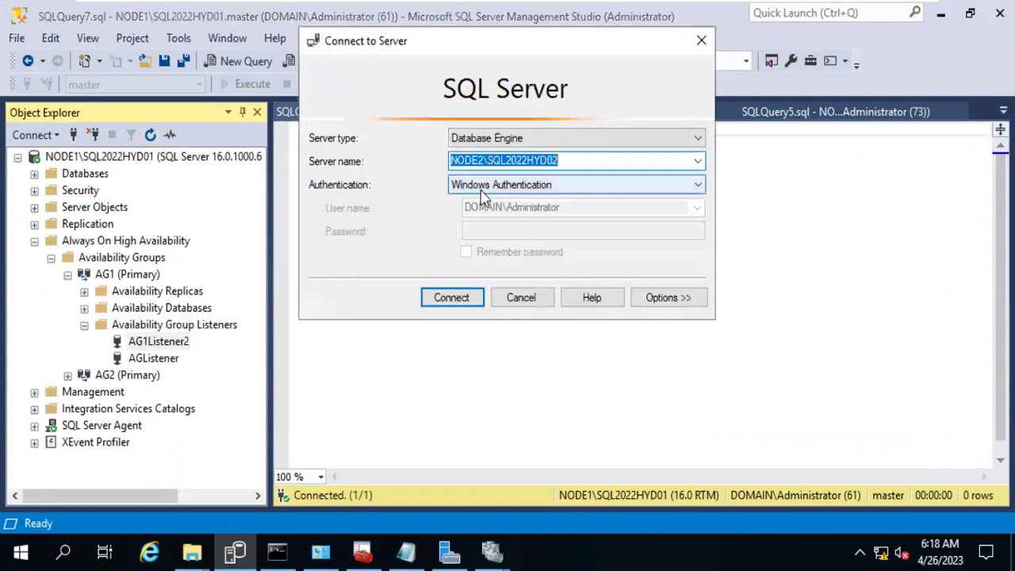
click(697, 161)
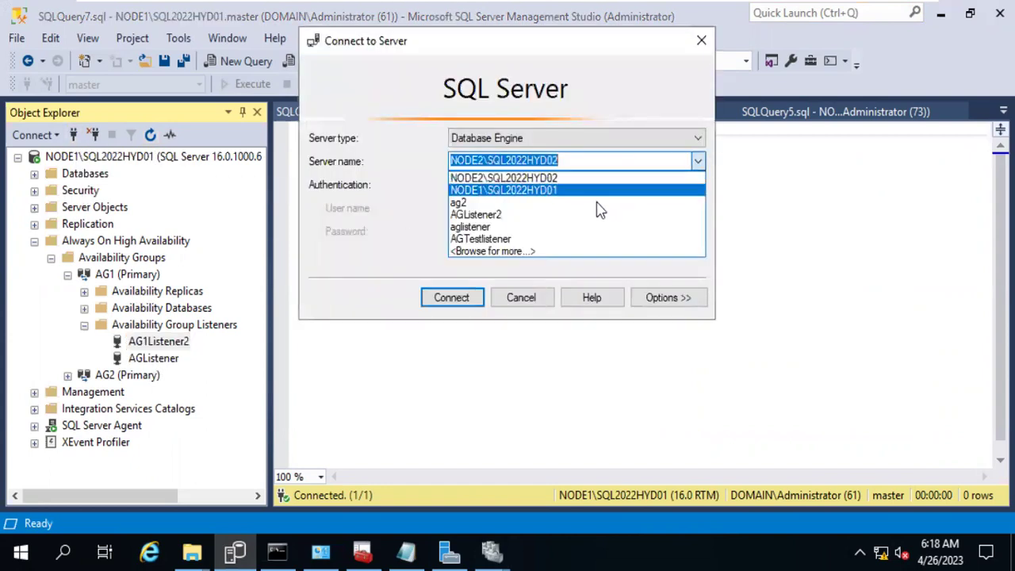
click(532, 241)
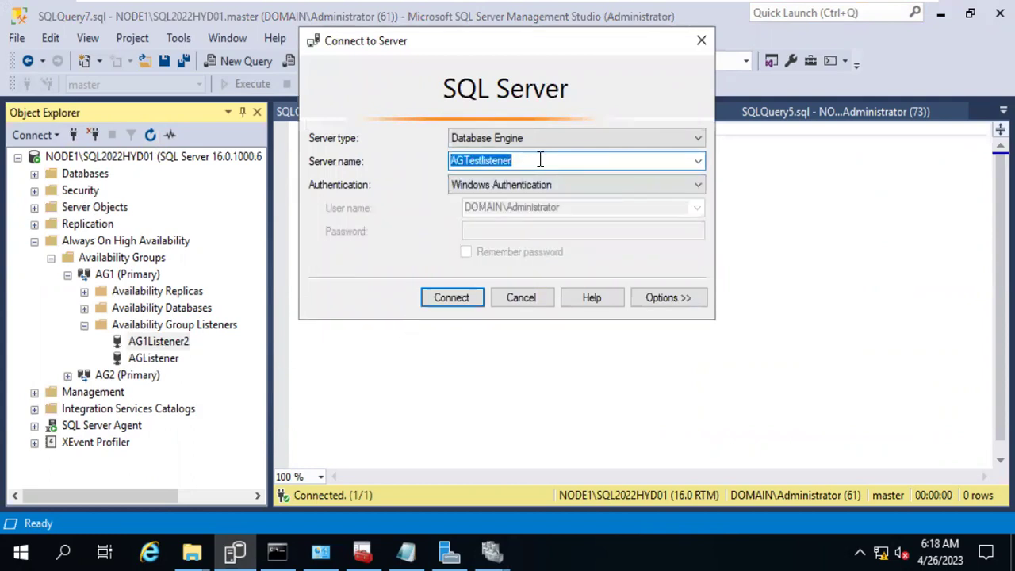
text(AGList)
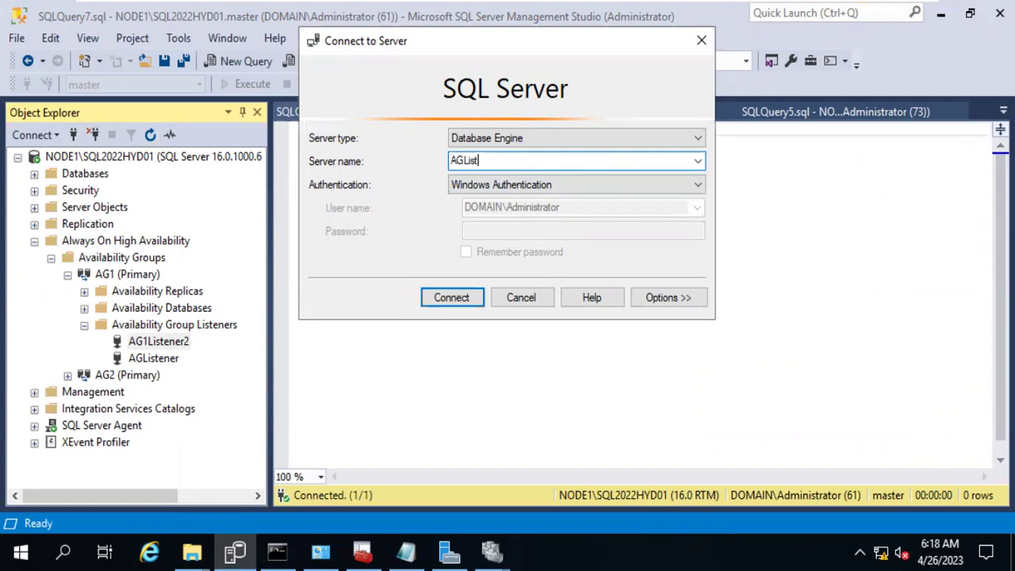
key(Return)
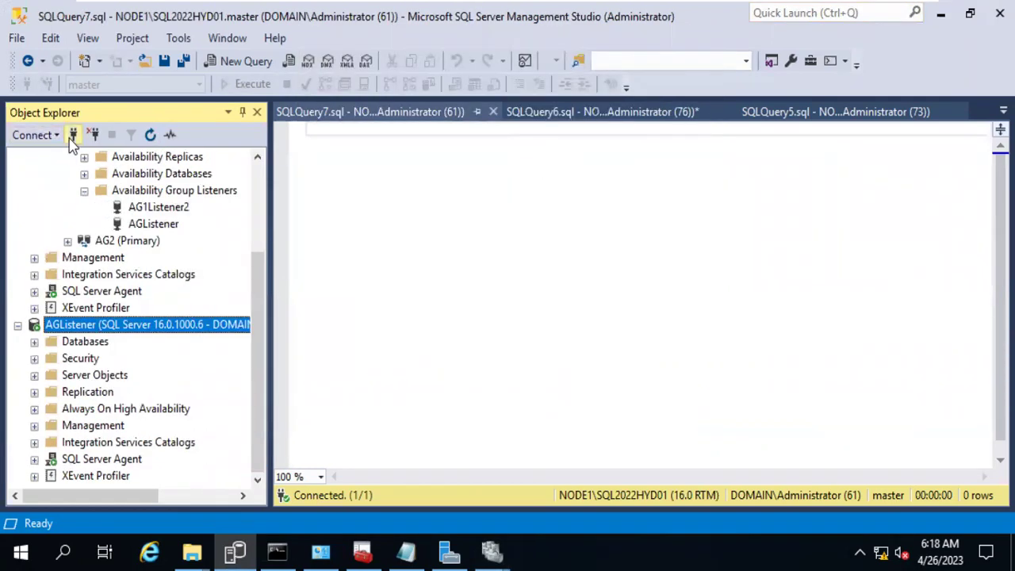
Try to connect Object Explorer to the Database Engine through the listener AG1Listener2 with Windows Authentication
click(73, 134)
click(552, 161)
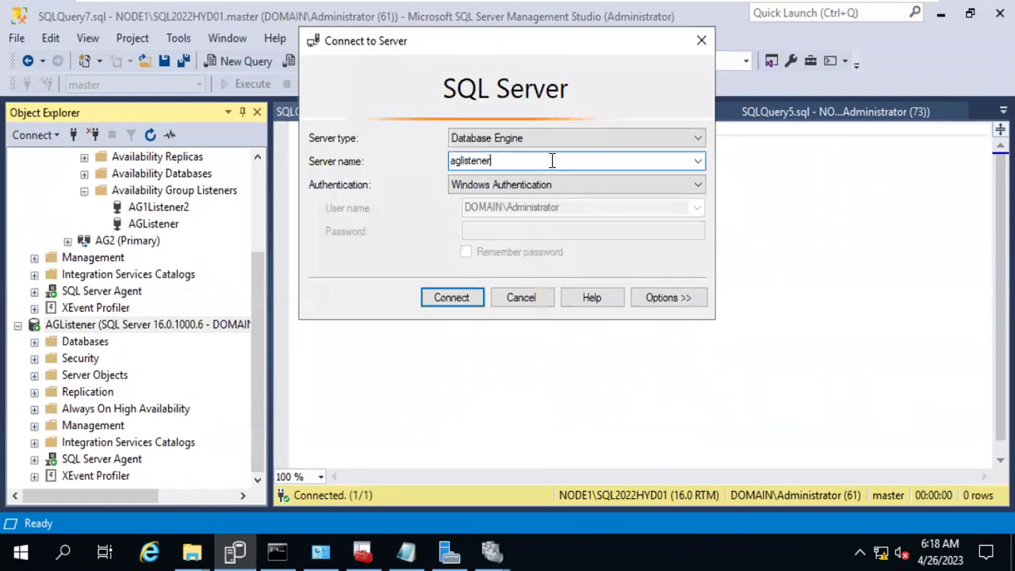
drag(552, 161, 361, 168)
text(AG1L)
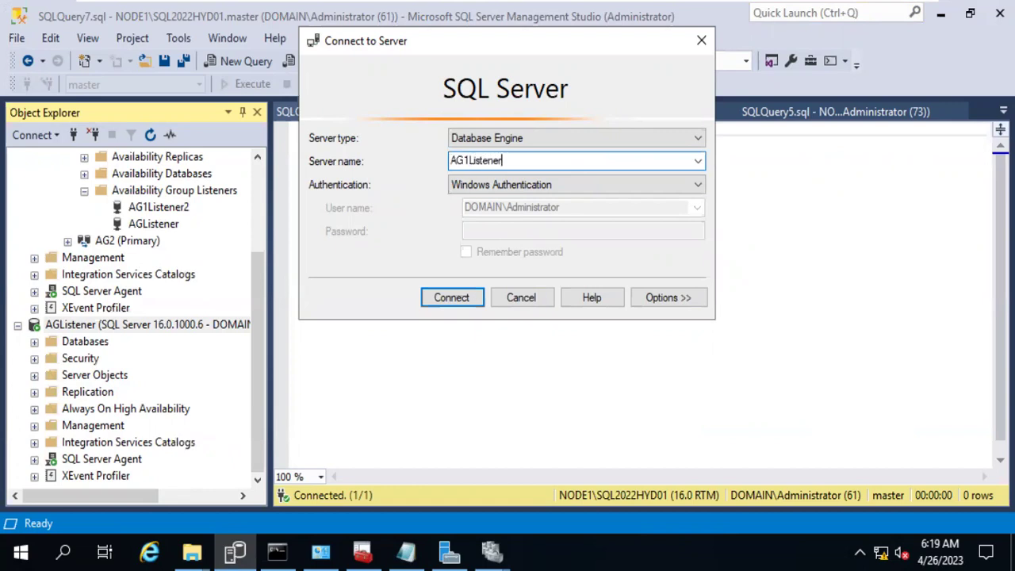
click(470, 301)
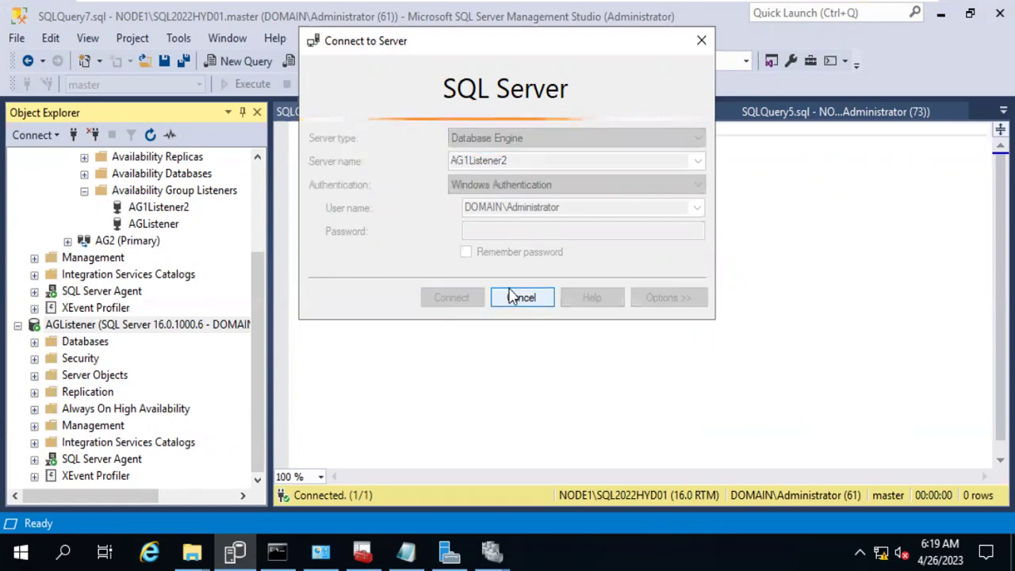
click(512, 297)
click(512, 297)
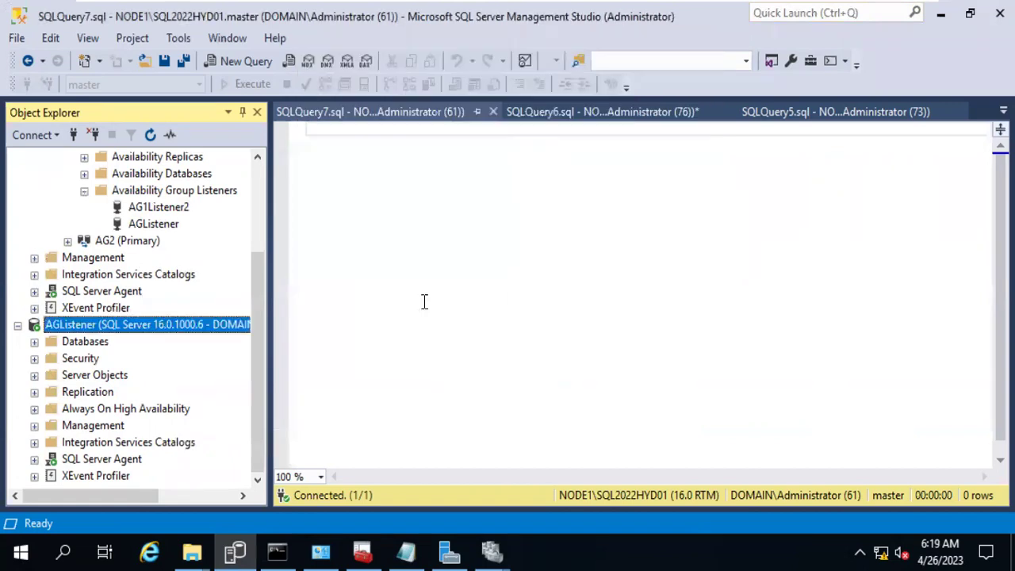
Set the port of AG1's listener AG1Listener2 to 1433 in its properties and apply the change
right_click(179, 208)
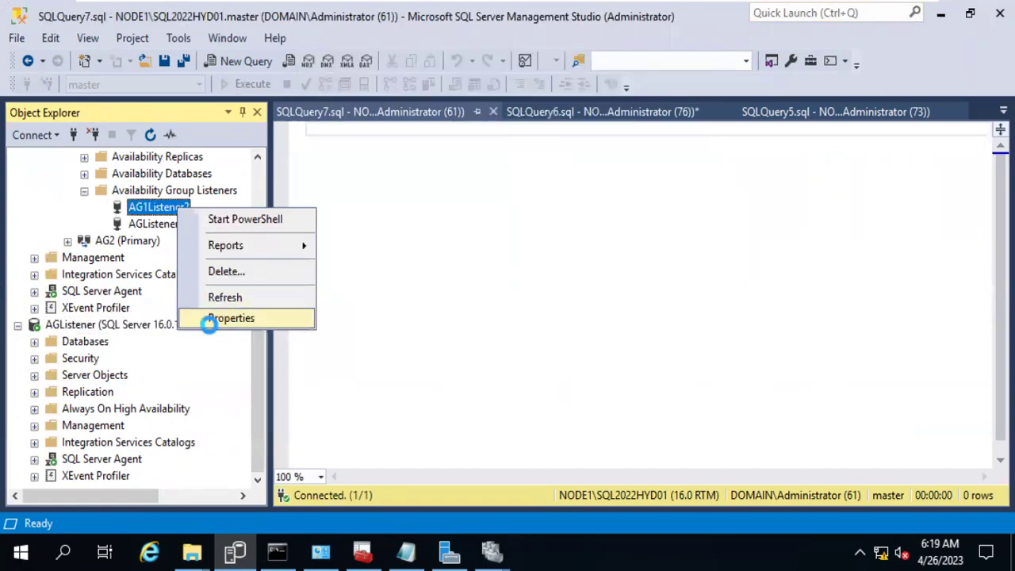
click(211, 317)
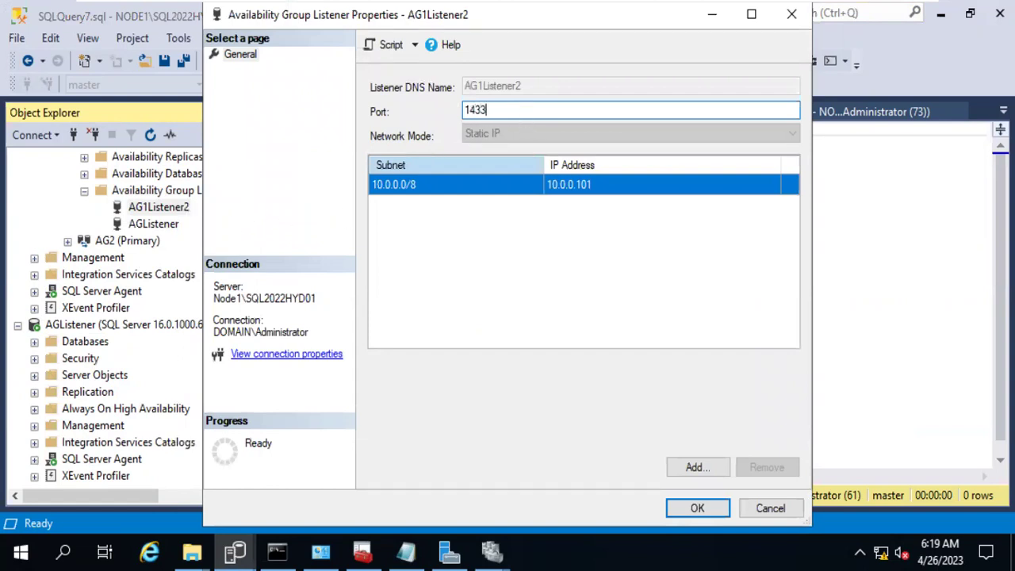
click(694, 509)
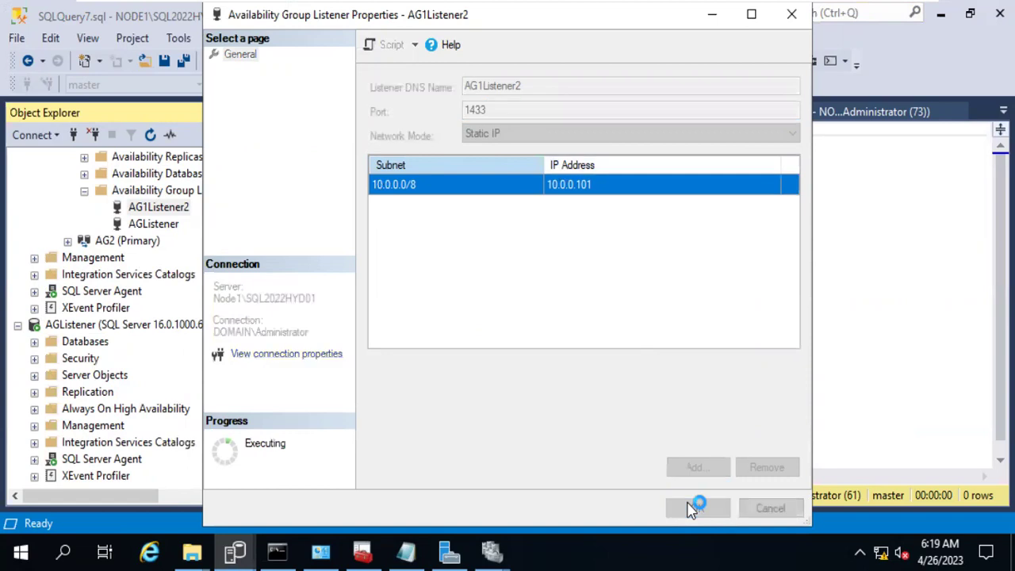
Connect Object Explorer to the Database Engine using AG1Listener2 as the server name and Windows Authentication
click(72, 135)
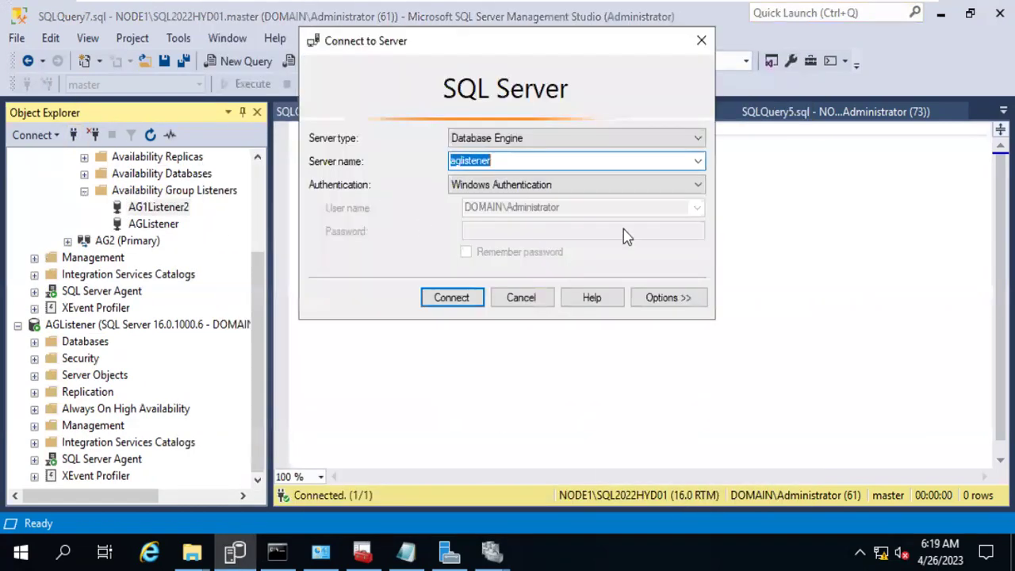
click(696, 163)
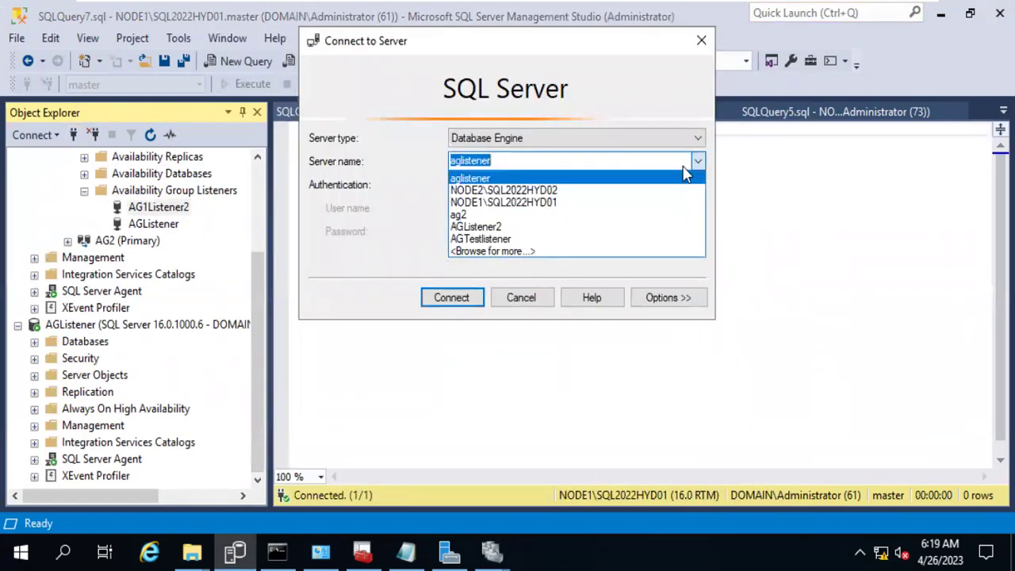
click(533, 232)
click(466, 161)
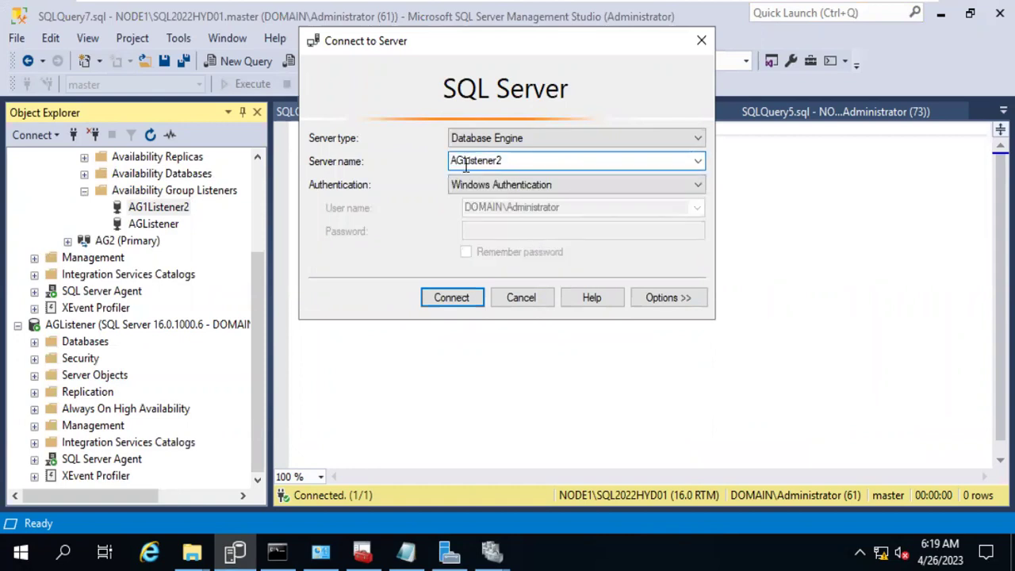
click(447, 298)
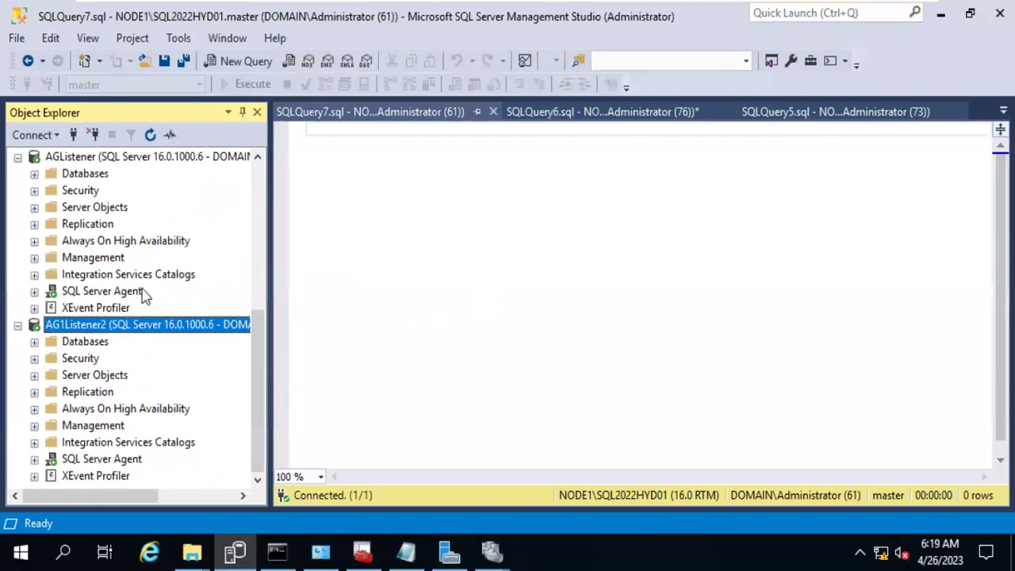
scroll(146, 294, up, 4)
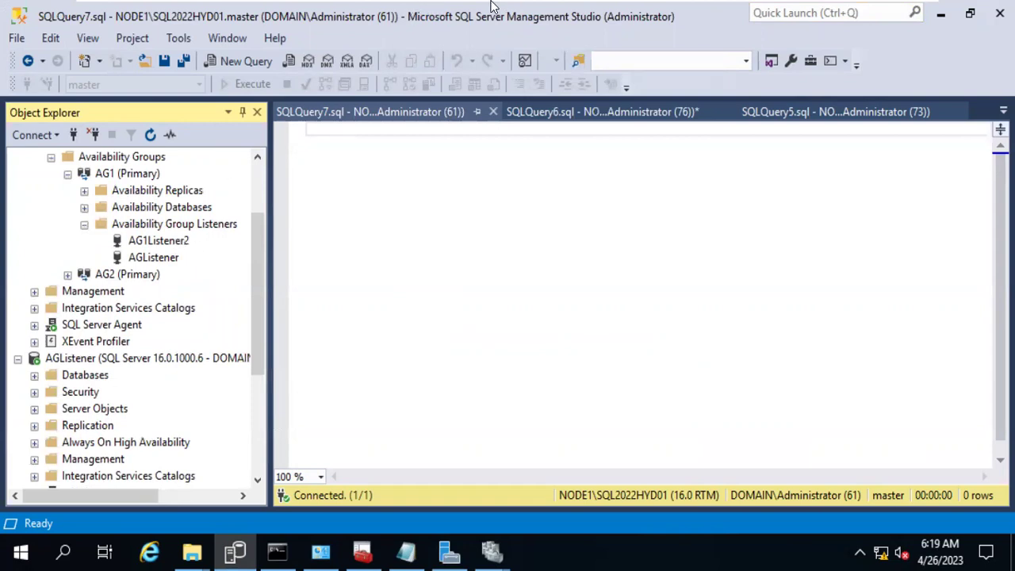
mouse_move(511, 7)
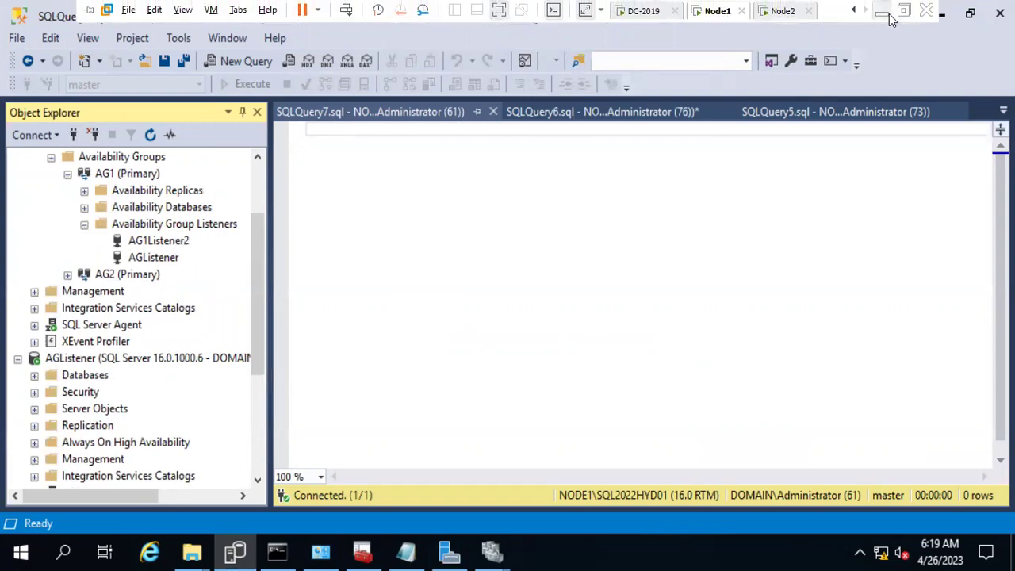